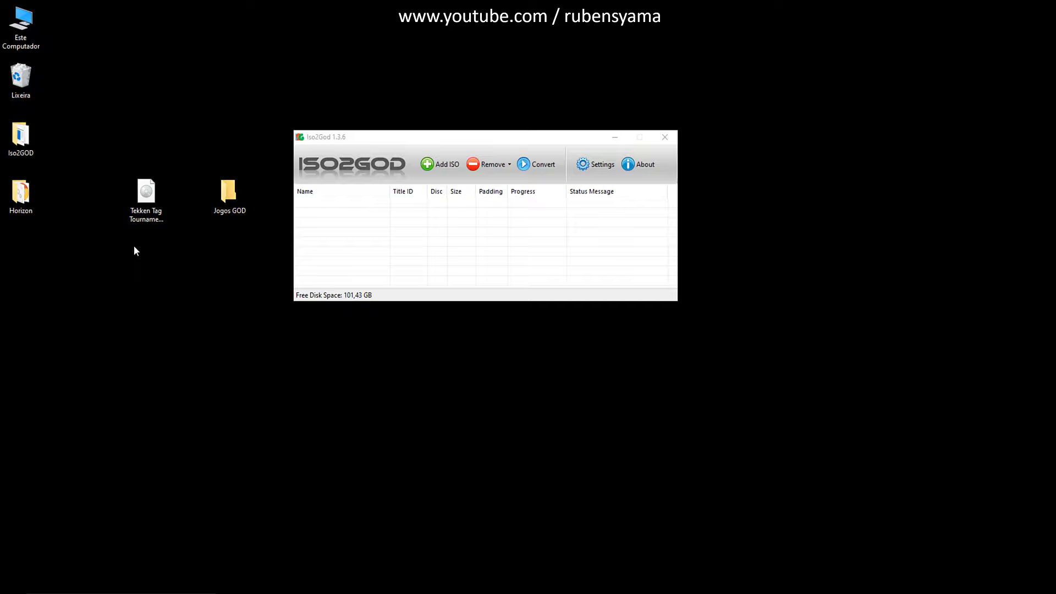
Step: Check the properties of the Tekken Tag Tournament 2 file on the desktop for its file type
right_click(150, 207)
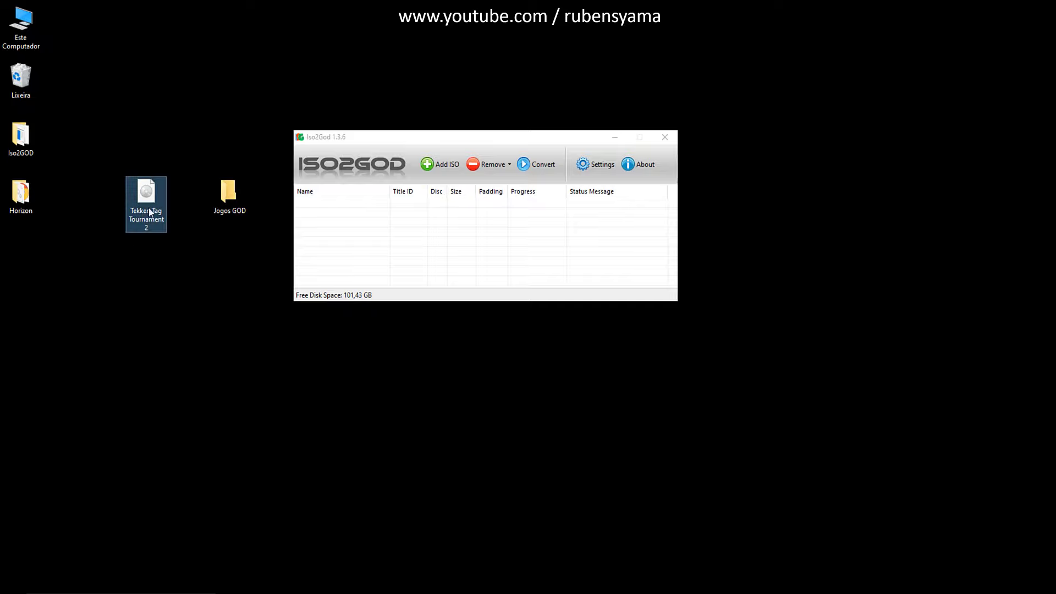
click(197, 505)
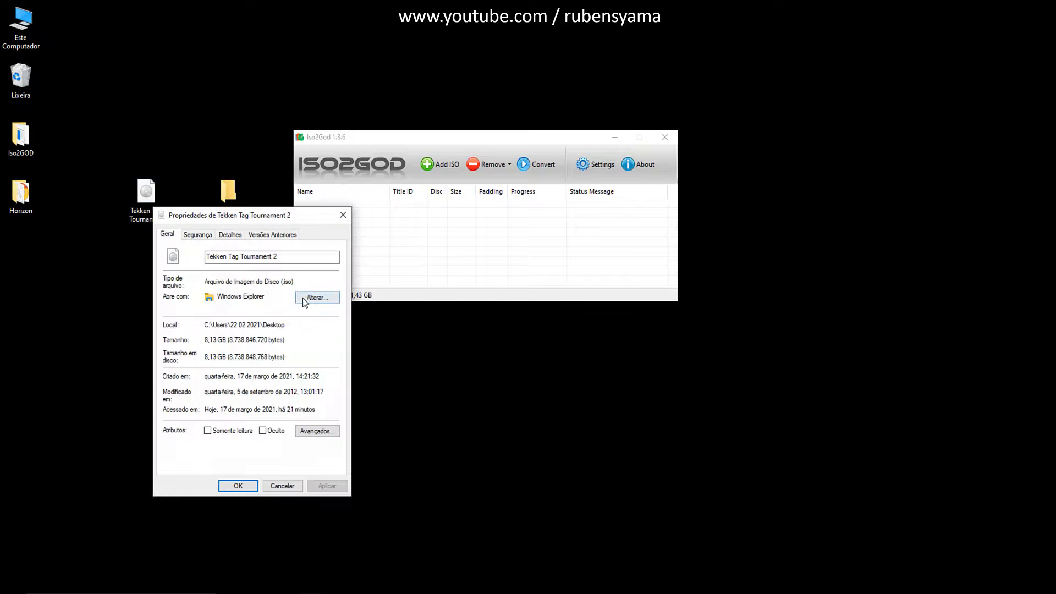
drag(278, 282, 306, 278)
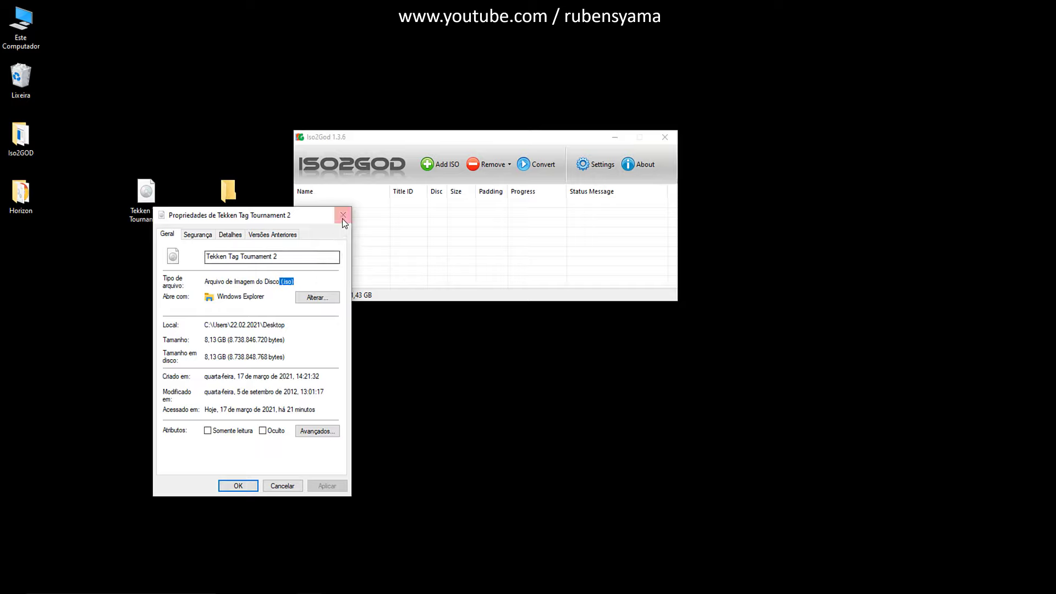
click(343, 215)
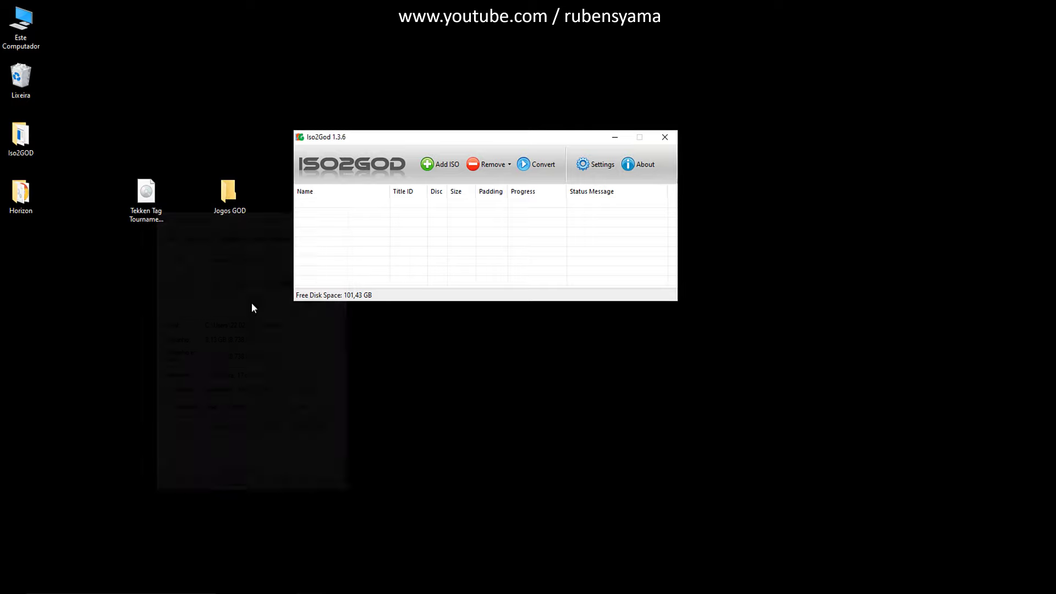
Step: Start adding an ISO image and choose Tekken Tag Tournament 2 from the desktop as the image location
click(446, 168)
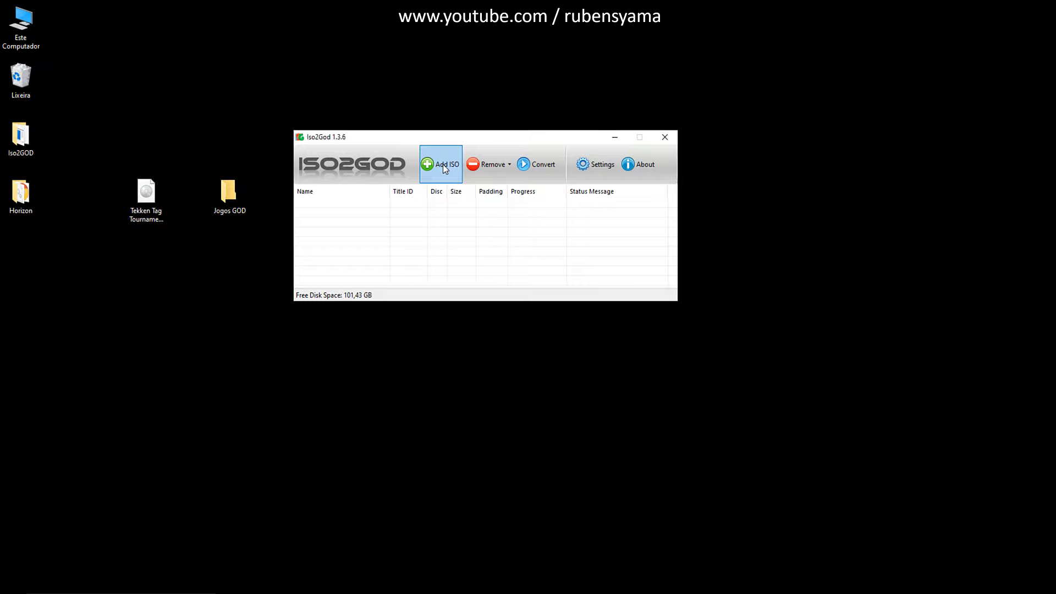
click(445, 169)
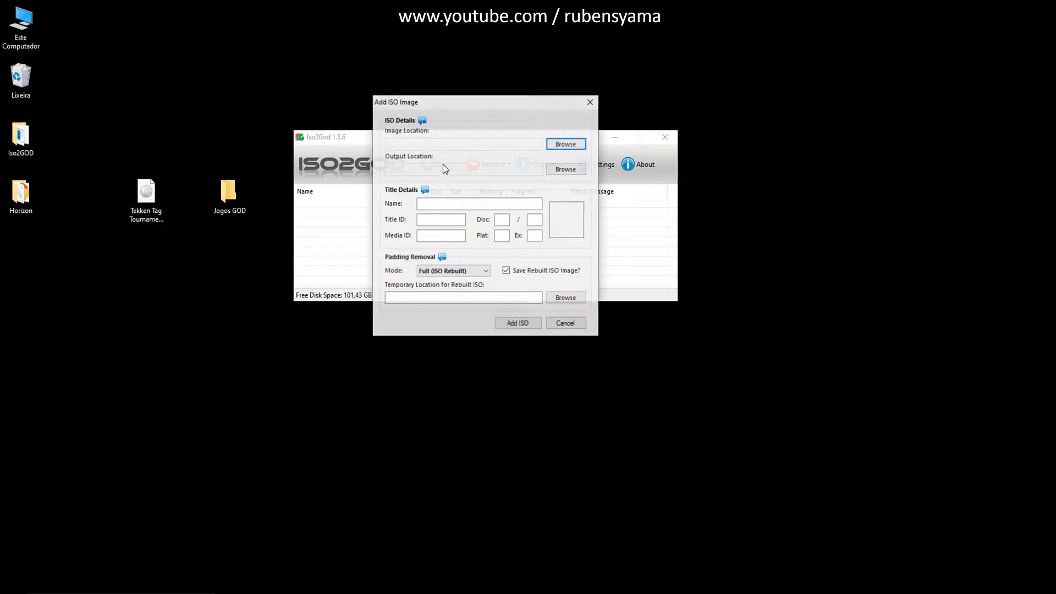
drag(471, 98, 514, 81)
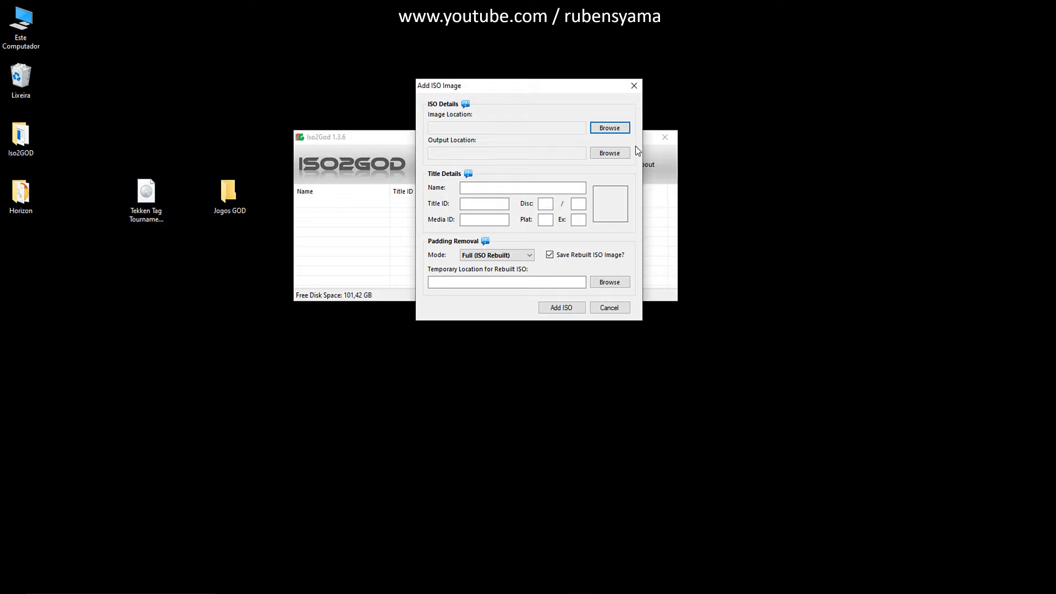
click(617, 131)
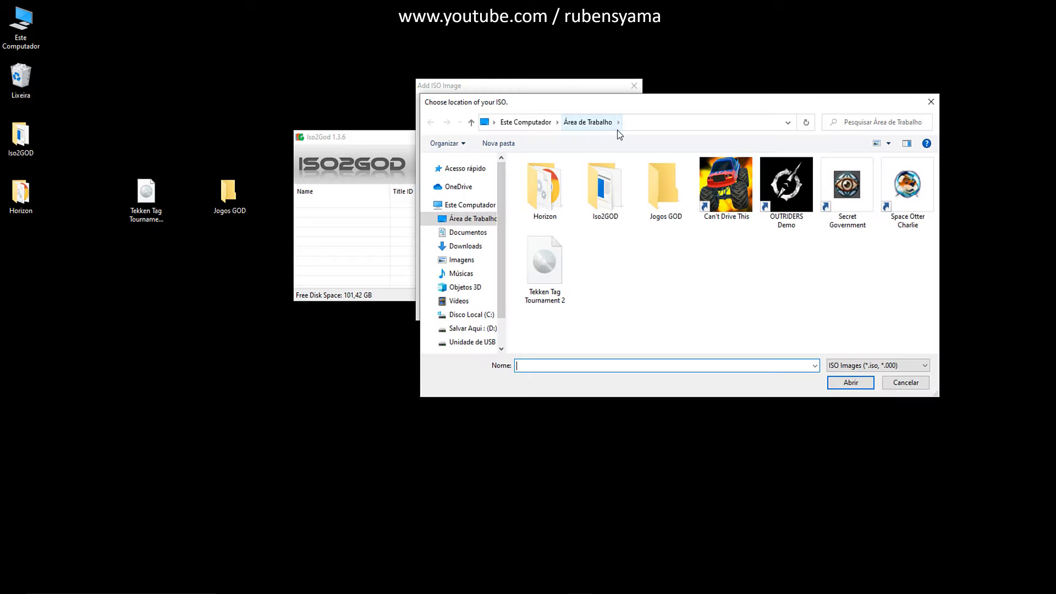
click(550, 269)
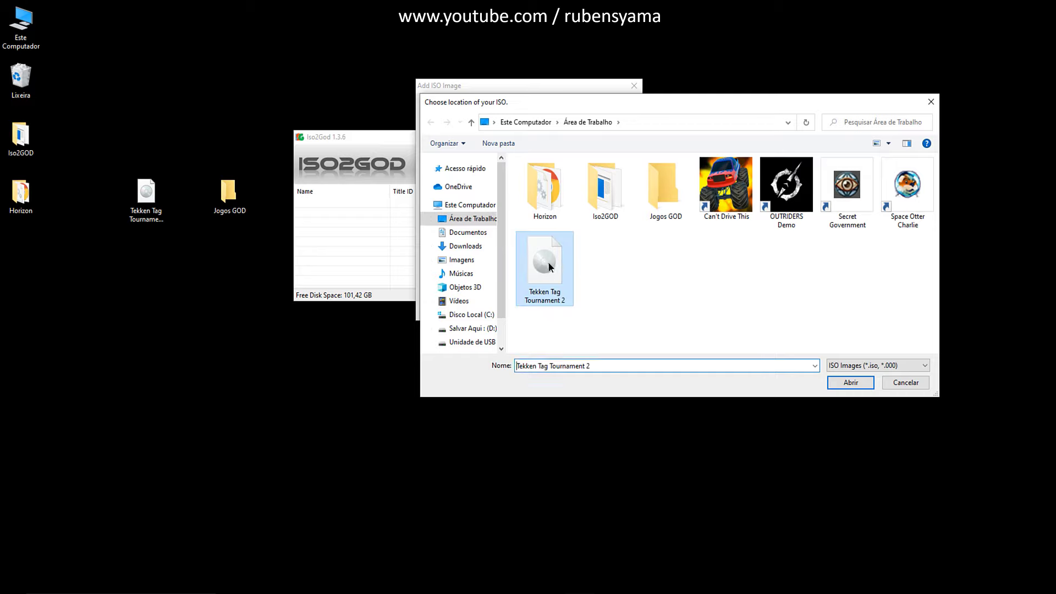
click(850, 383)
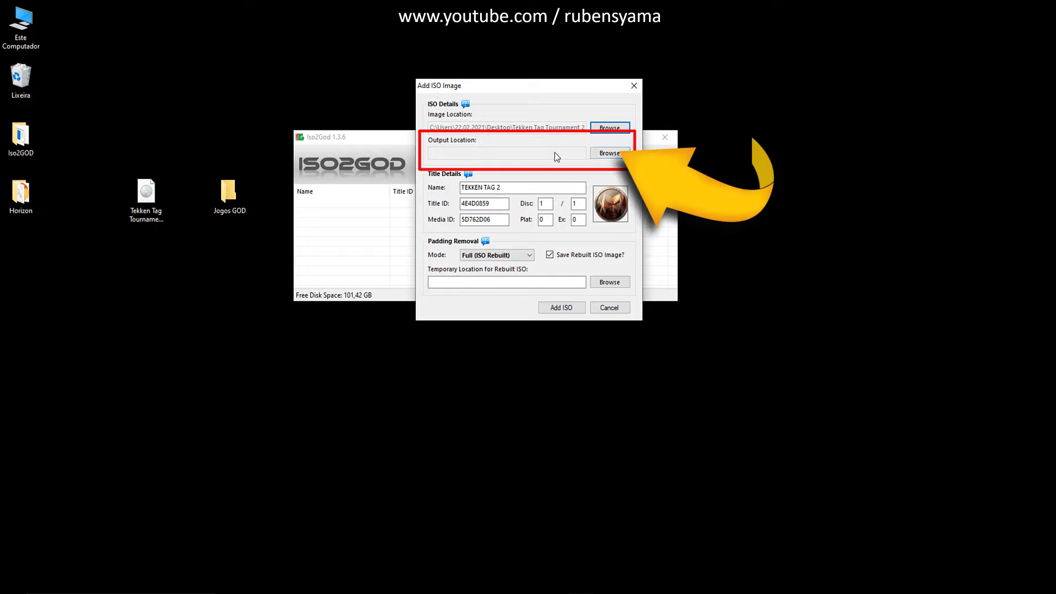
Step: Set the output location for the GOD package to the Jogos GOD folder on the desktop
drag(195, 141, 268, 278)
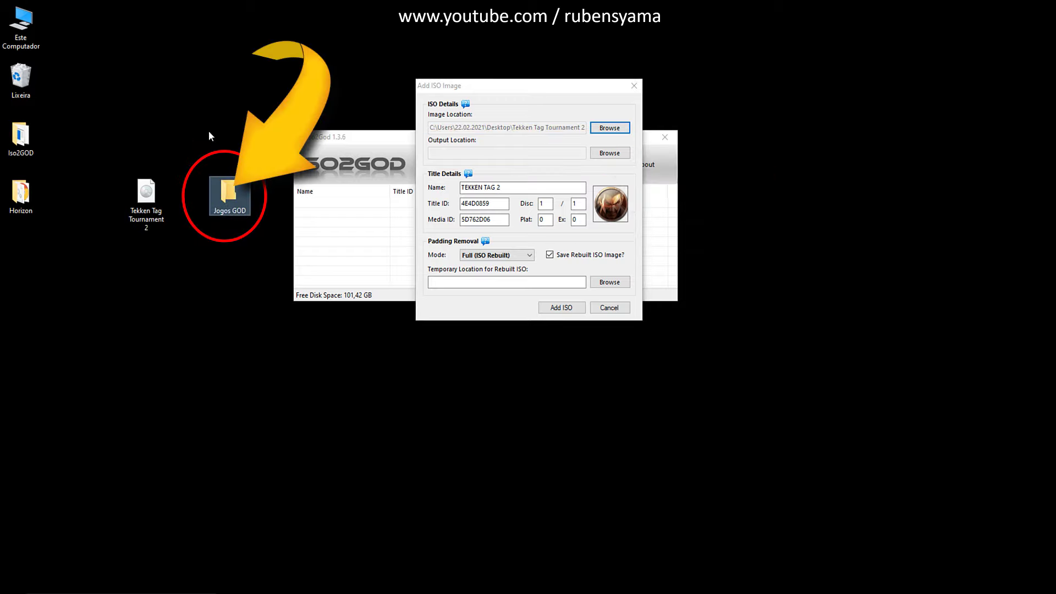
click(210, 134)
drag(202, 144, 276, 265)
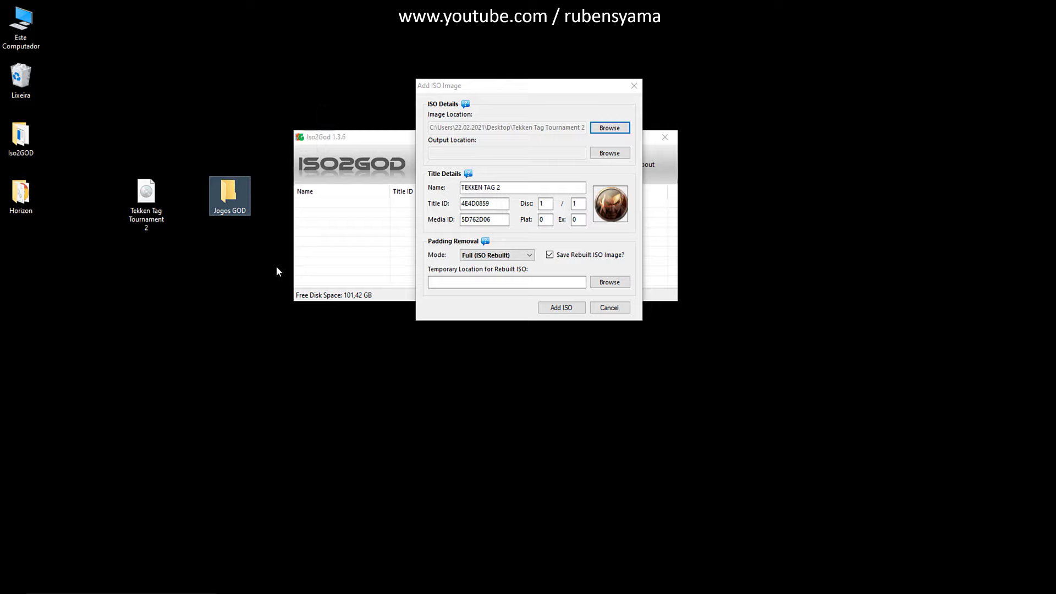
click(614, 155)
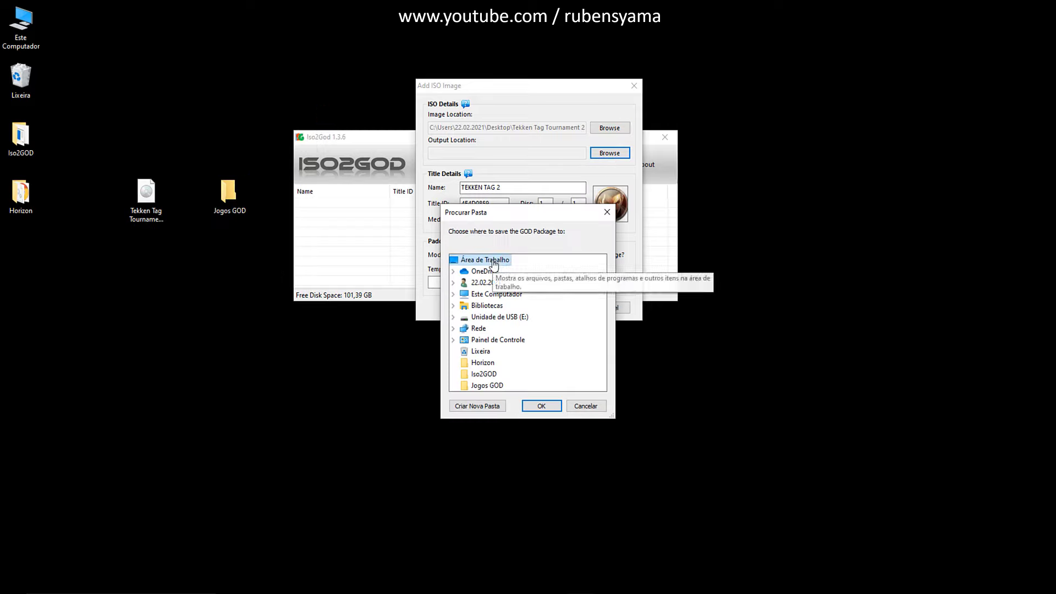
click(495, 387)
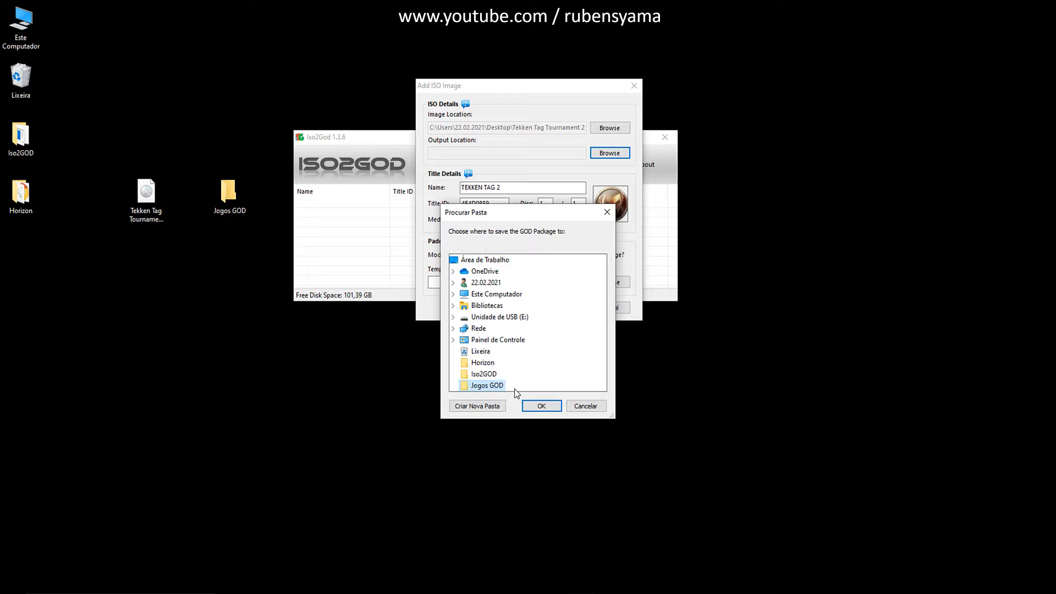
click(542, 406)
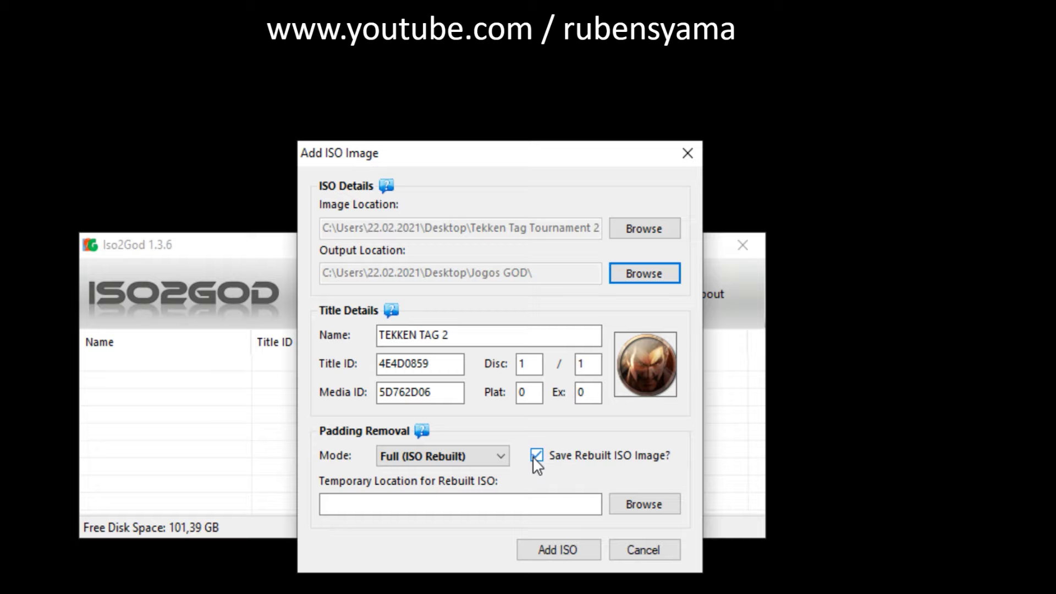
Step: Turn off saving the rebuilt ISO image, set the padding removal mode to None and add the ISO to the list
click(535, 456)
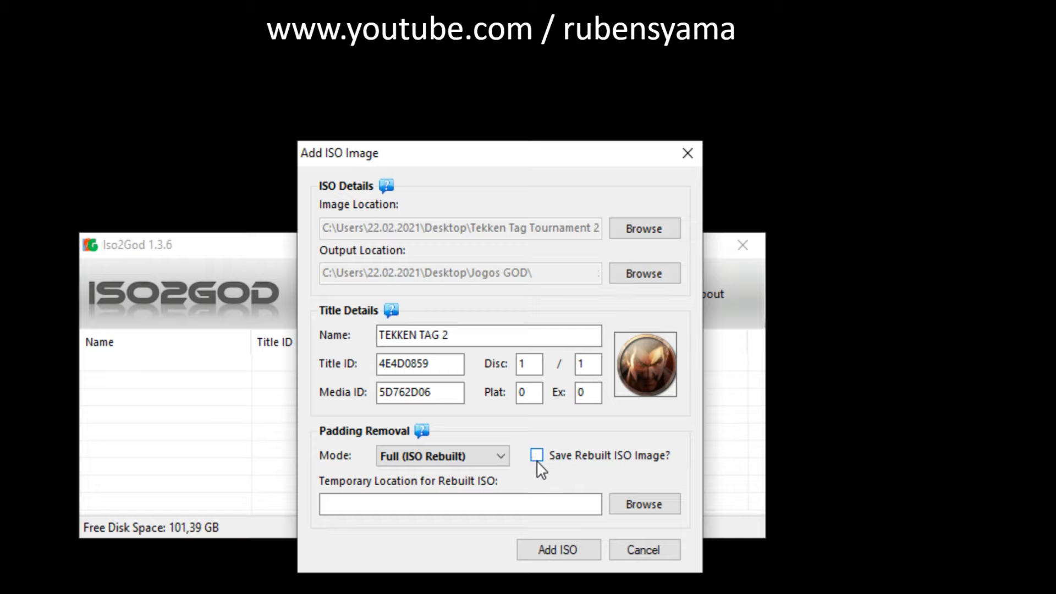
click(464, 457)
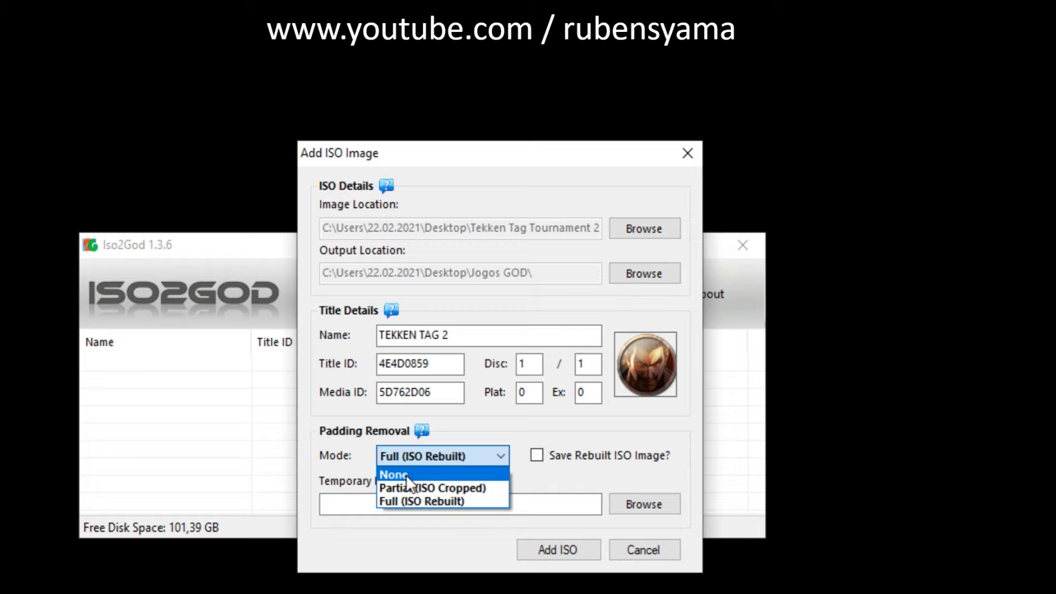
click(406, 474)
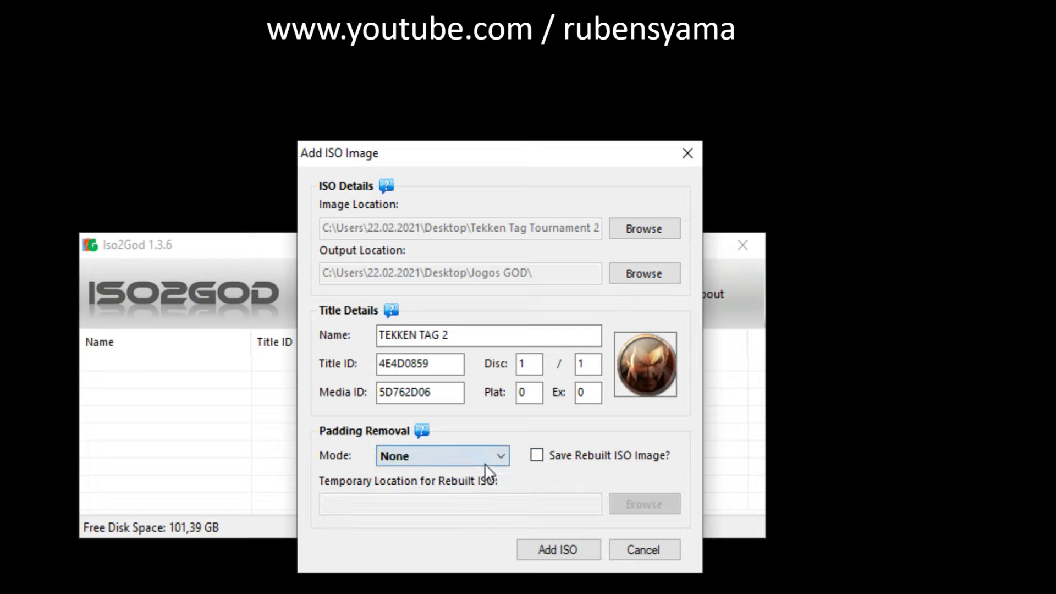
click(549, 550)
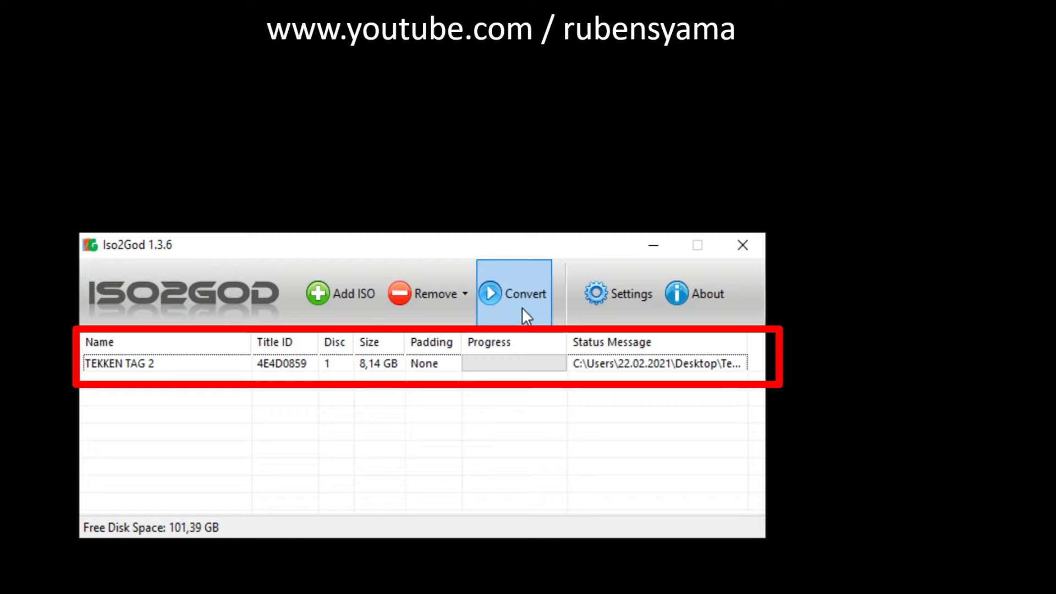
Step: Convert the TEKKEN TAG 2 ISO to a GOD package and close the converter when it finishes
click(529, 292)
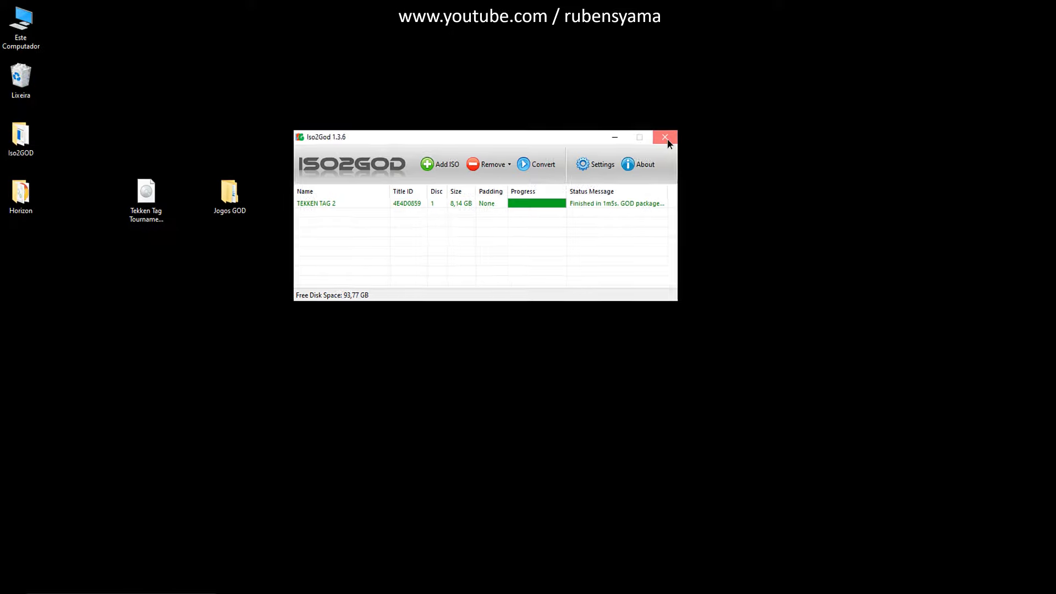
click(667, 139)
Step: Move the Jogos GOD folder on the desktop farther away from the Tekken Tag Tournament 2 file
drag(229, 192, 355, 196)
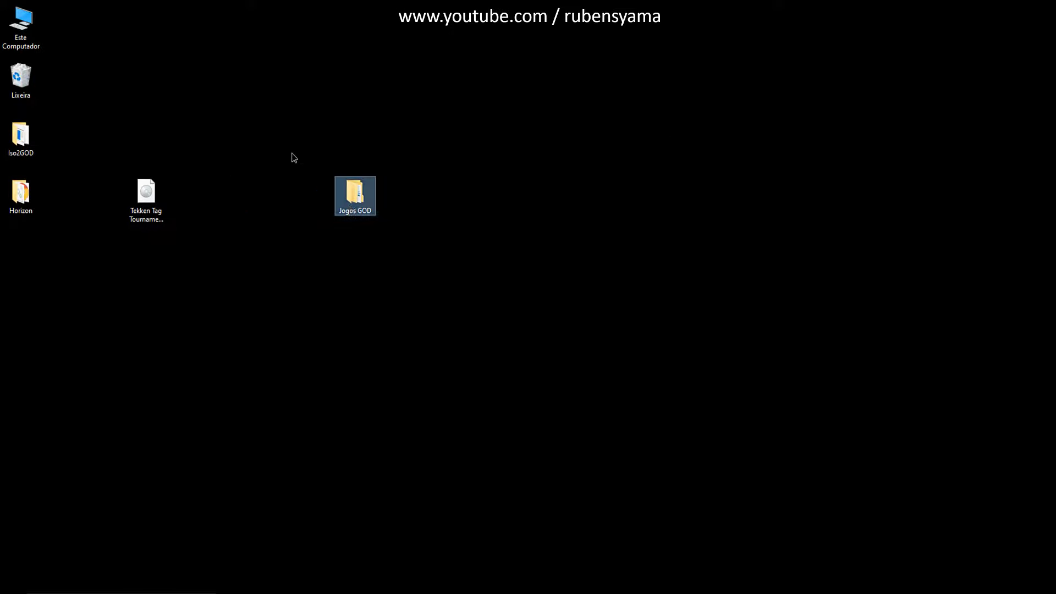
drag(292, 154, 446, 284)
click(445, 282)
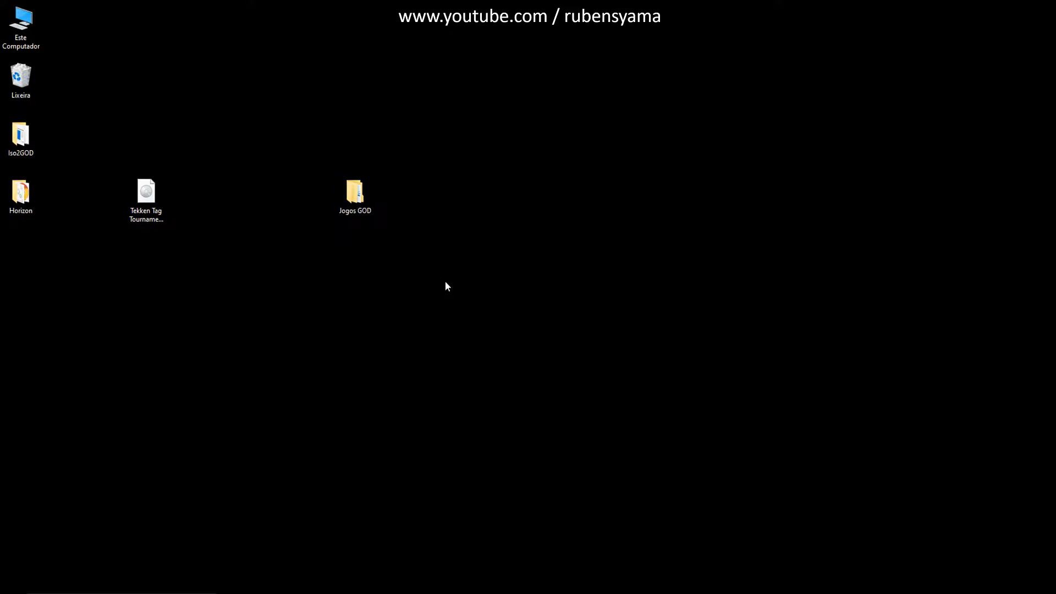
Step: Examine the converted game files in Jogos GOD, down through the 4E4D0859 and 00007000 folders, and close the window
double_click(364, 202)
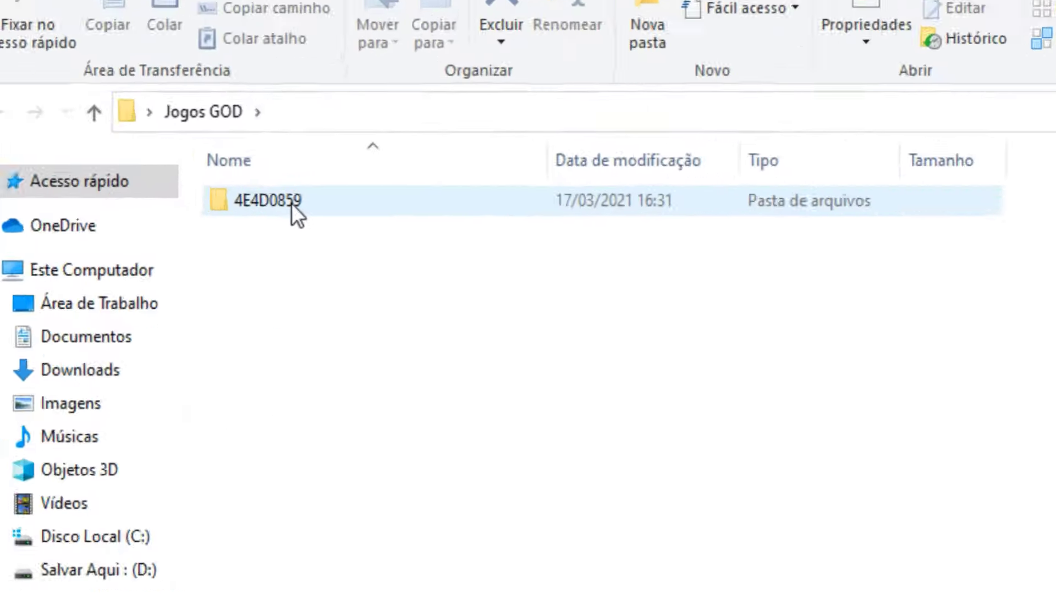
mouse_move(301, 201)
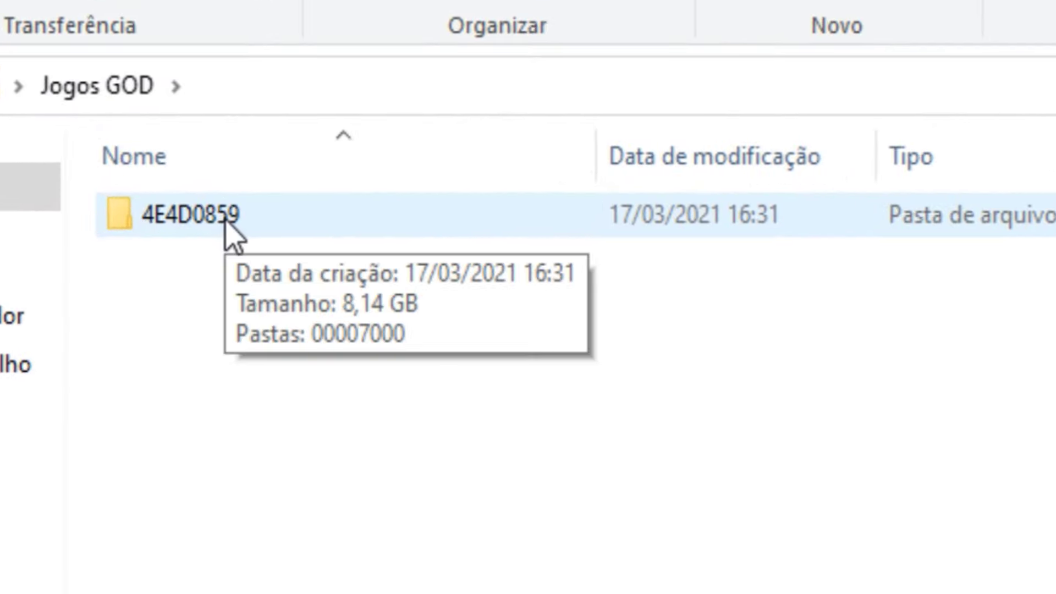
double_click(226, 223)
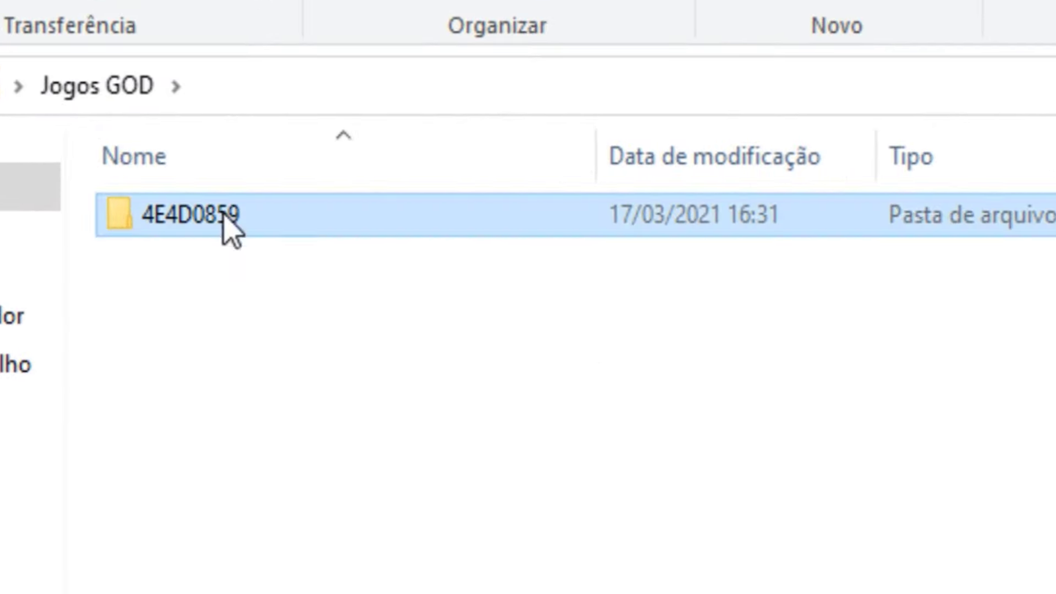
double_click(203, 226)
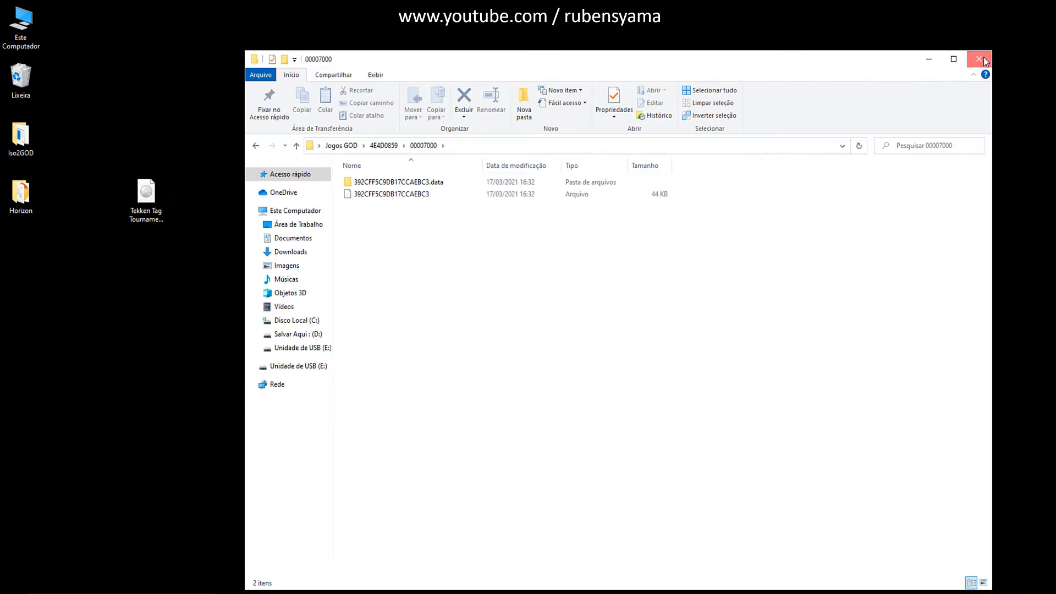
click(979, 59)
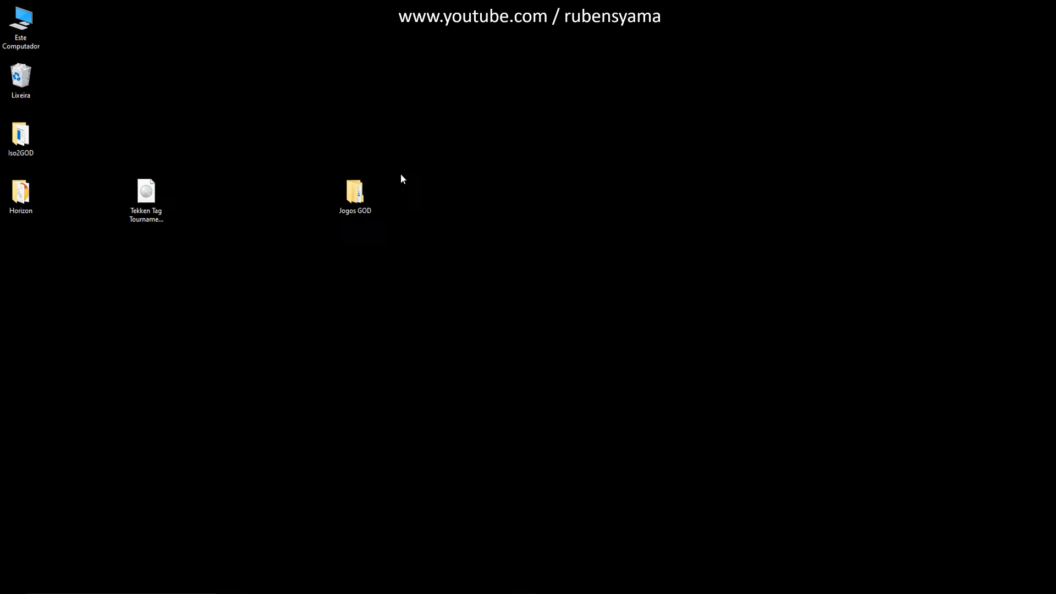
Step: Rearrange the desktop so the Tekken Tag Tournament 2 file joins the icon column and the Horizon folder sits beside Jogos GOD
drag(167, 206, 22, 237)
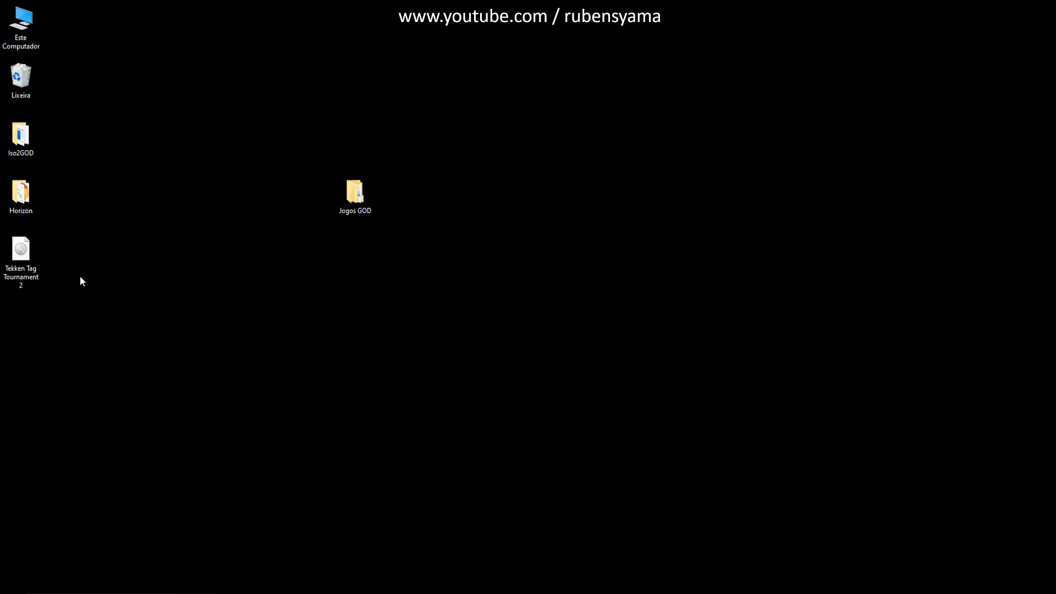
drag(38, 199, 414, 201)
drag(21, 250, 21, 187)
drag(326, 152, 520, 242)
click(485, 342)
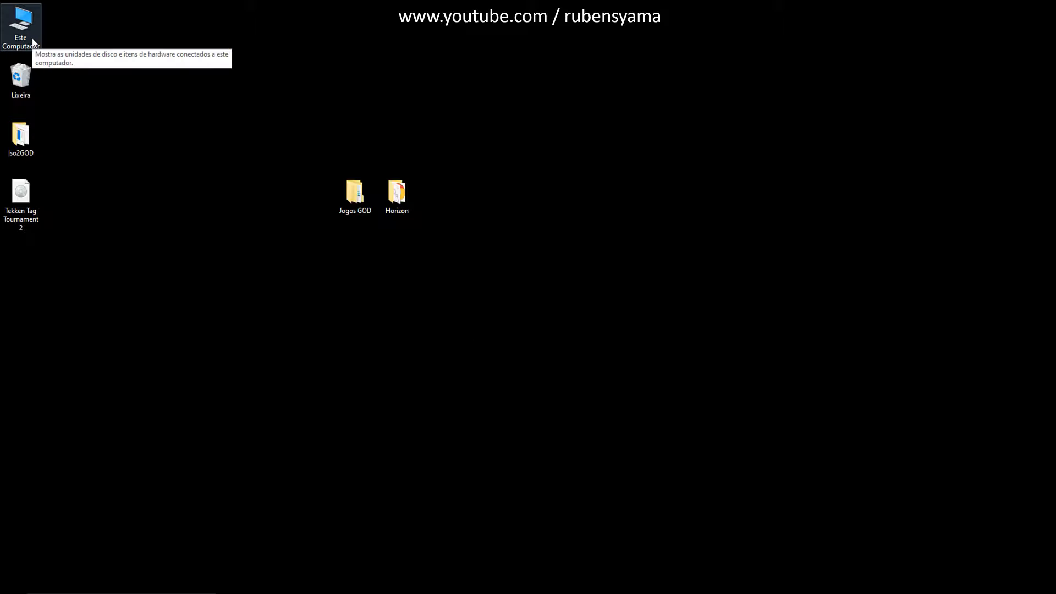
Step: Examine the contents of the USB drive (E:) through Este Computador and close the window
key(super+e)
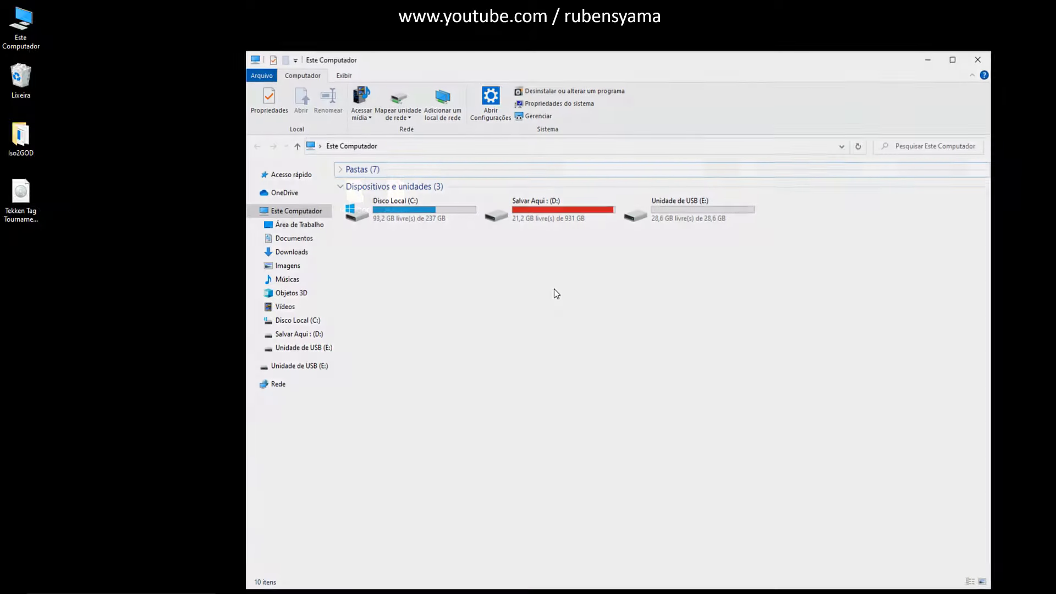
click(680, 214)
double_click(682, 212)
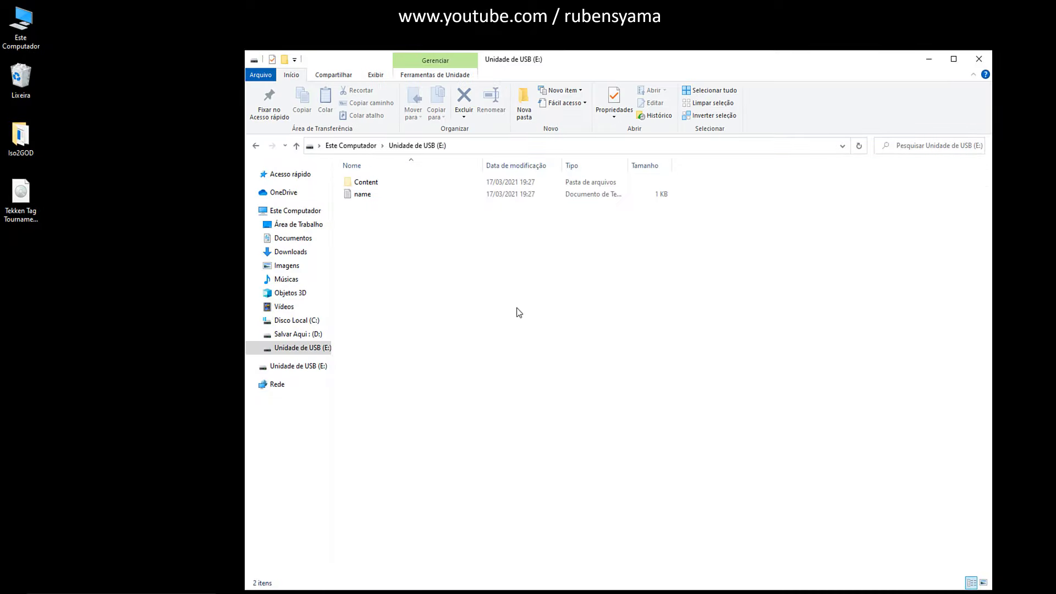
drag(553, 325, 502, 289)
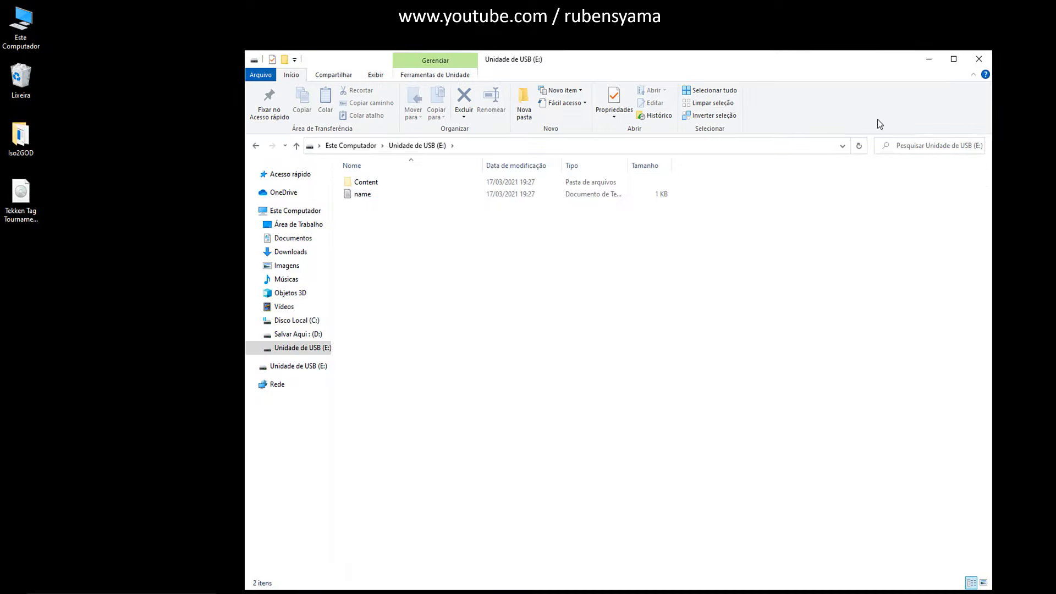
click(978, 59)
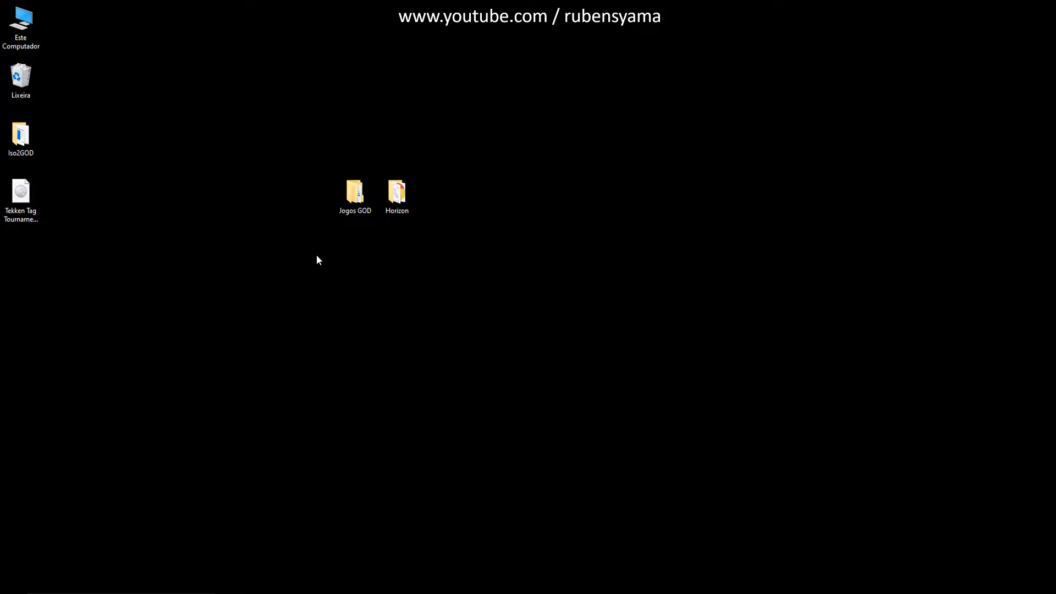
Step: Launch the Horizon application from the Horizon folder on the desktop and close the folder window
drag(282, 179, 473, 286)
click(477, 298)
double_click(415, 197)
double_click(437, 219)
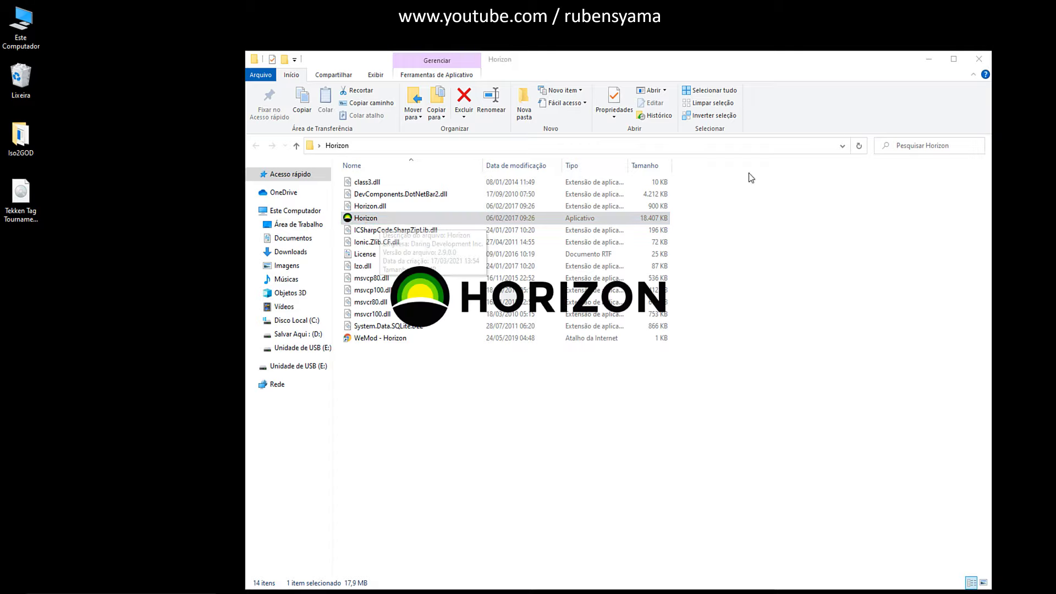
click(979, 59)
Step: Return the Horizon folder to the desktop icon column and place the Jogos GOD folder clear of the repositioned Horizon window
drag(397, 194, 21, 250)
drag(392, 117, 553, 83)
drag(369, 190, 202, 132)
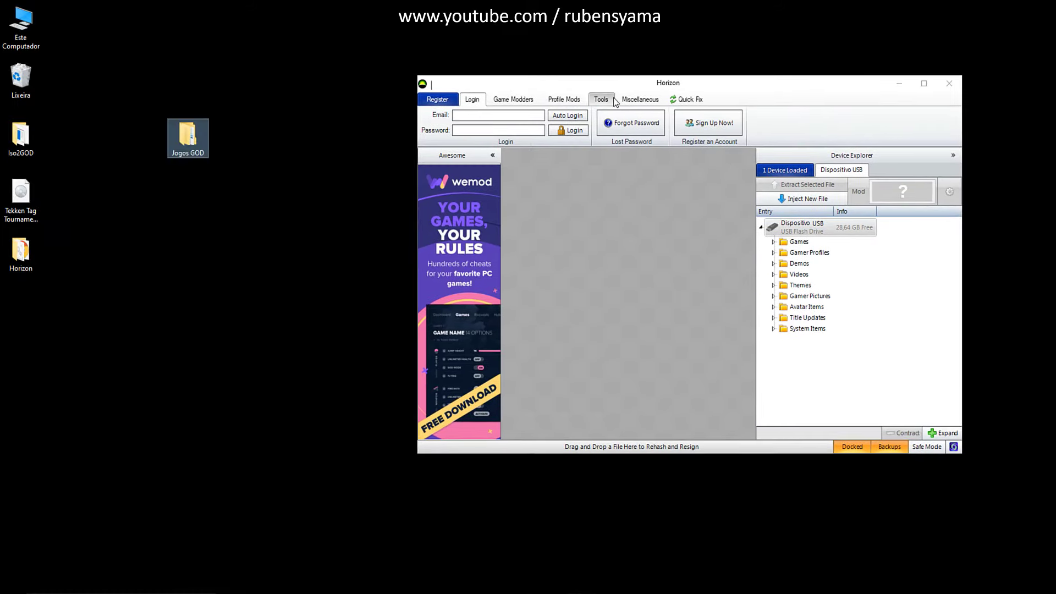
Step: Undock the Device Explorer into its own window and minimise the main Horizon window, keeping the explorer clear of the Jogos GOD folder
click(660, 84)
drag(548, 82, 399, 82)
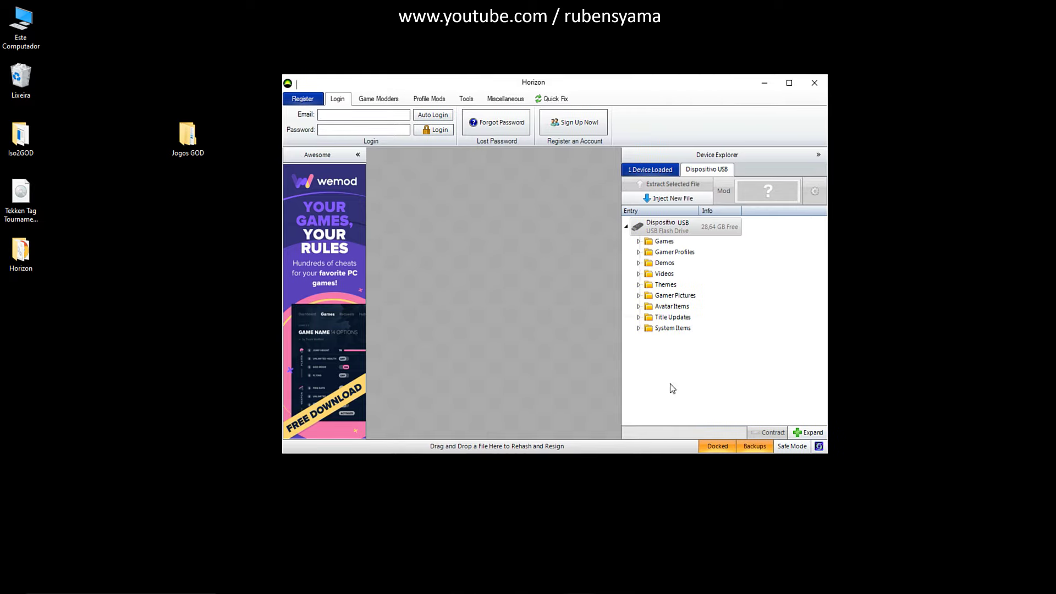
click(717, 447)
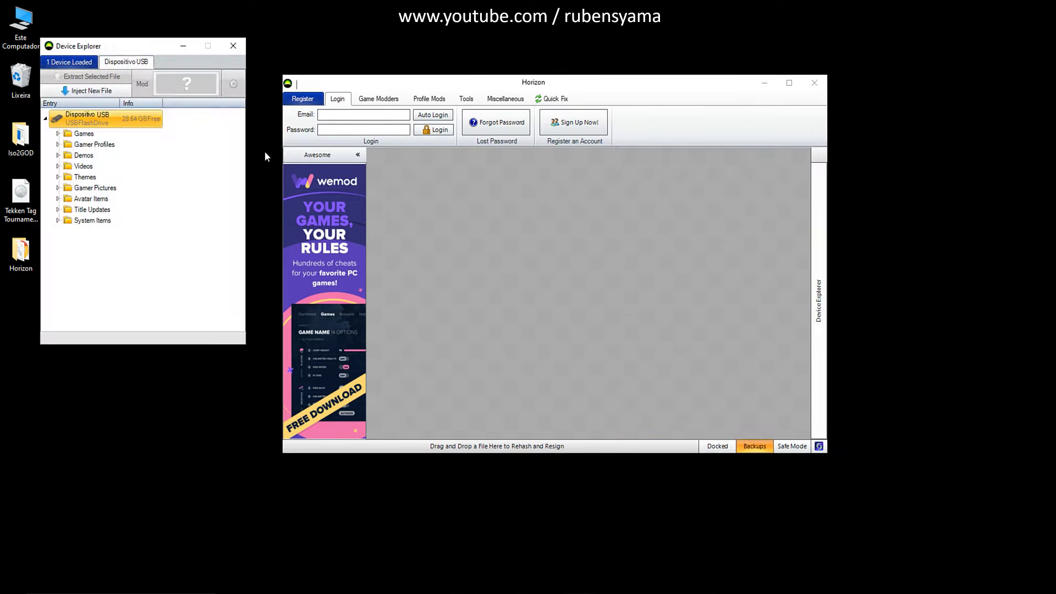
drag(381, 84, 435, 80)
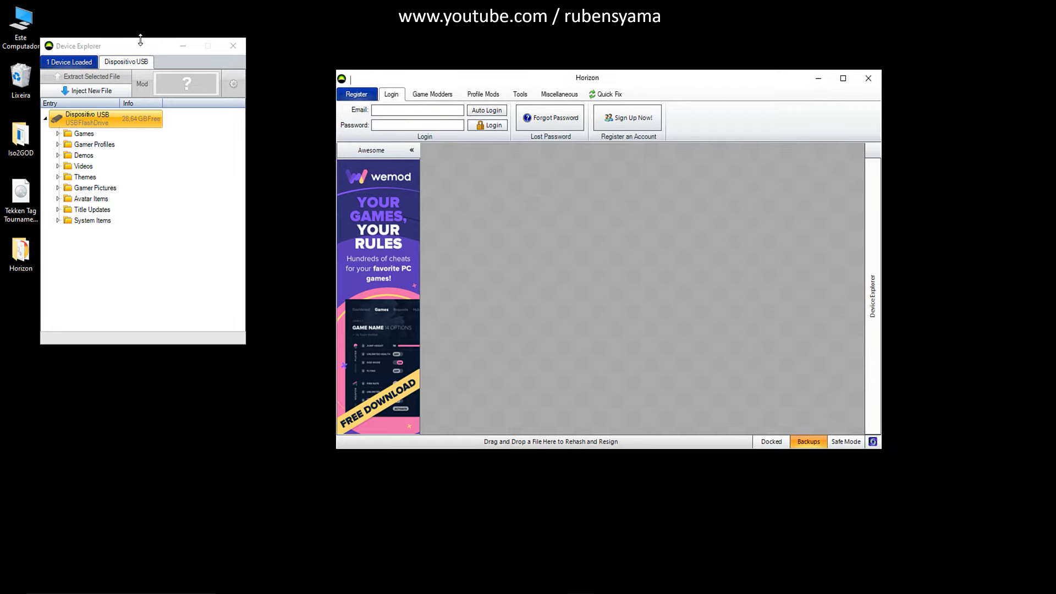
drag(137, 43, 312, 47)
drag(525, 84, 579, 74)
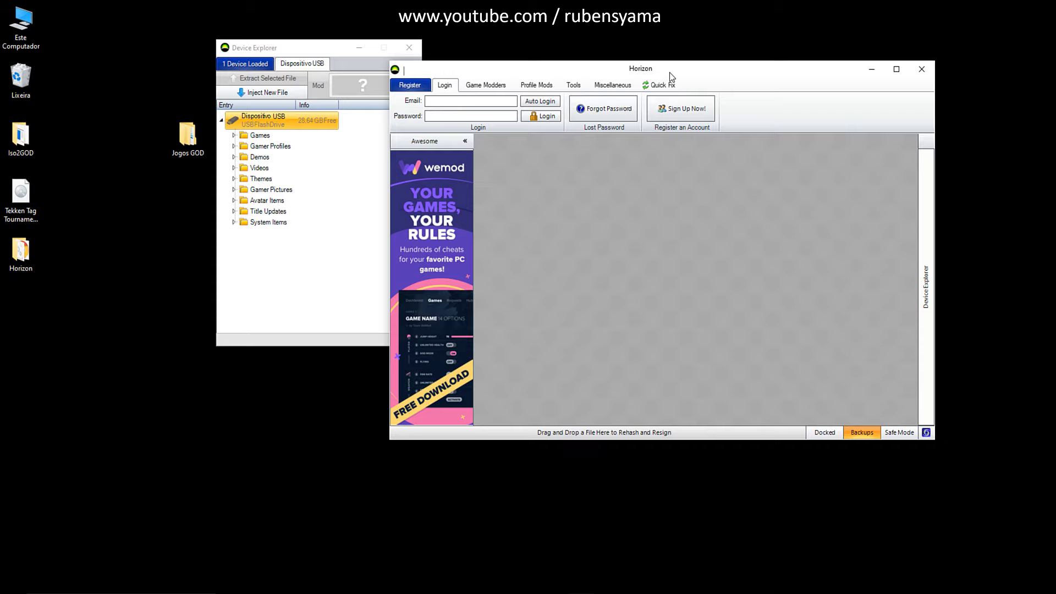
click(874, 70)
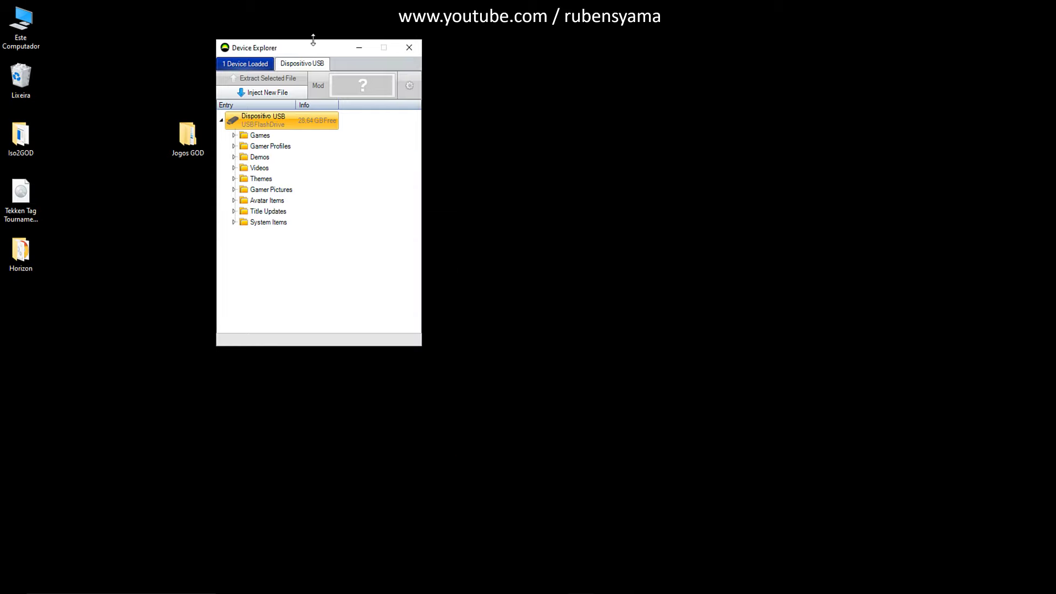
drag(302, 49, 575, 52)
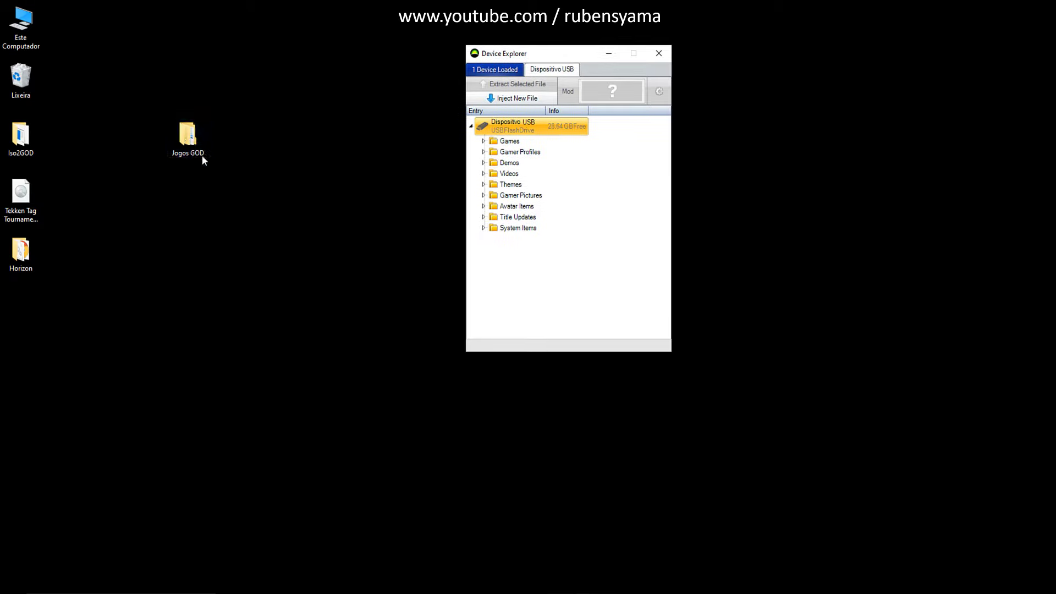
Step: Open the Jogos GOD folder and go into 4E4D0859 and its subfolder 00007000
double_click(188, 139)
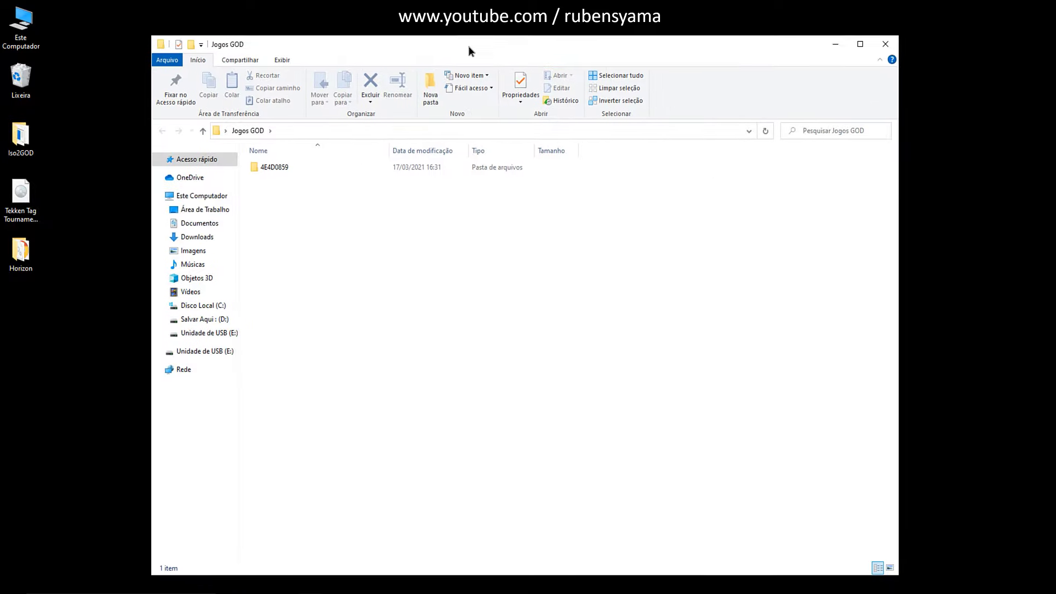
drag(468, 51, 427, 49)
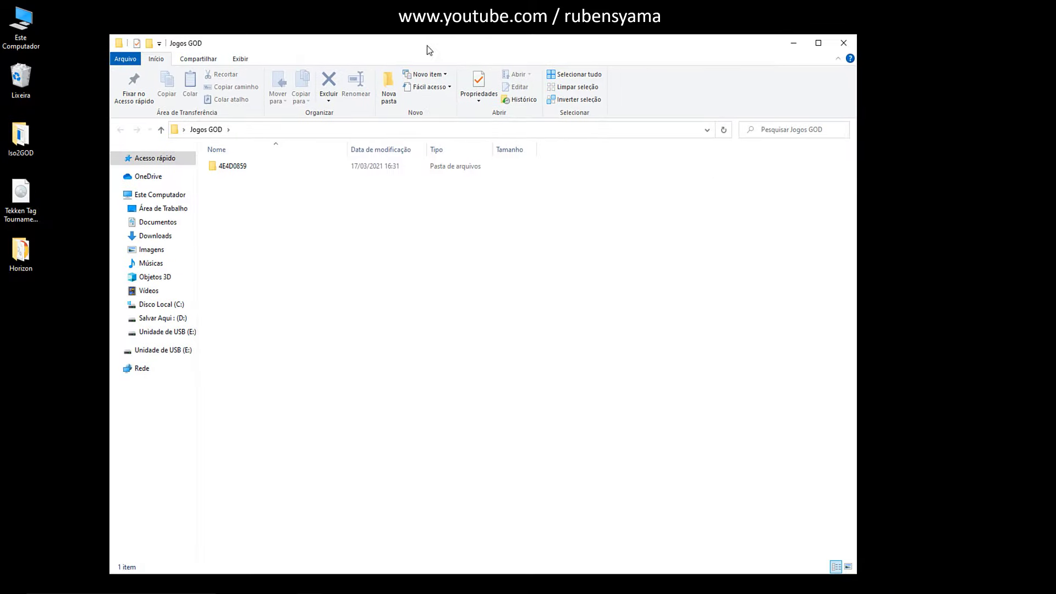
click(257, 167)
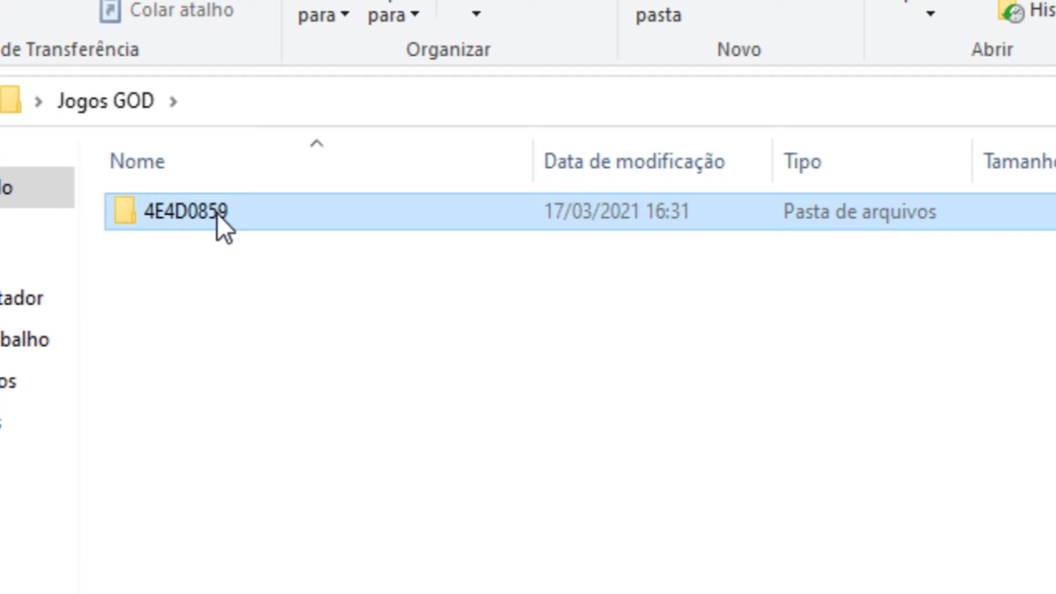
mouse_move(217, 213)
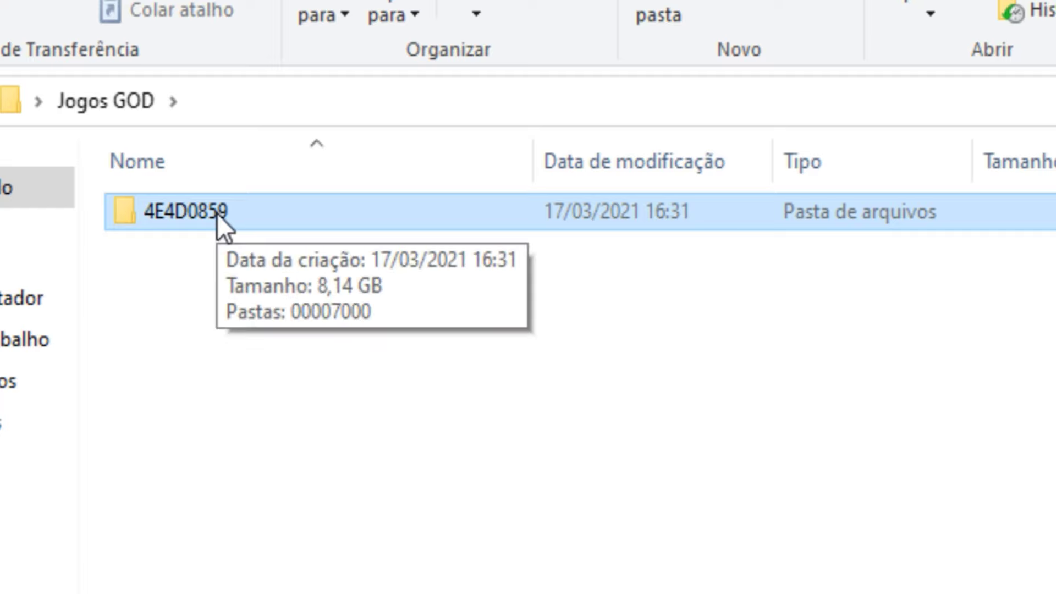
double_click(216, 213)
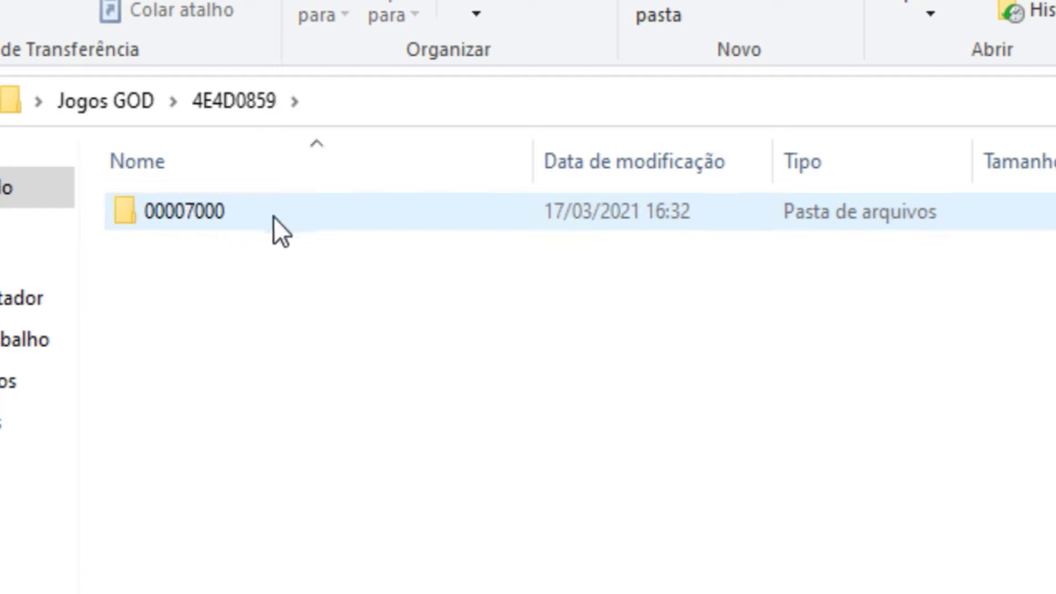
mouse_move(170, 219)
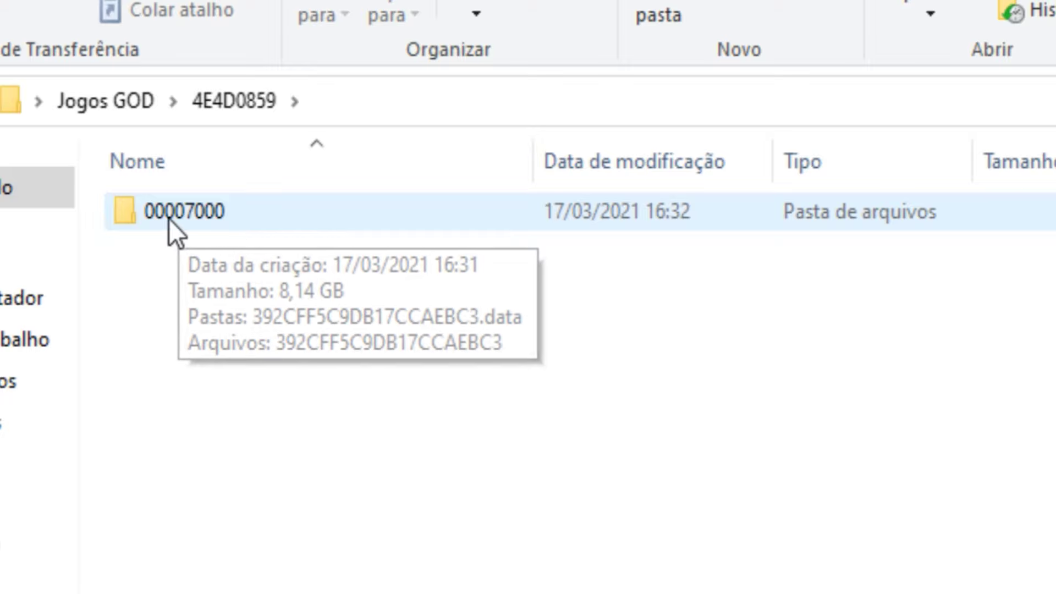
double_click(203, 216)
Step: Transfer the file 392CFF5C9DB17CCAEBC3, not the .data folder, to the USB device in Device Explorer, with both windows side by side
click(242, 243)
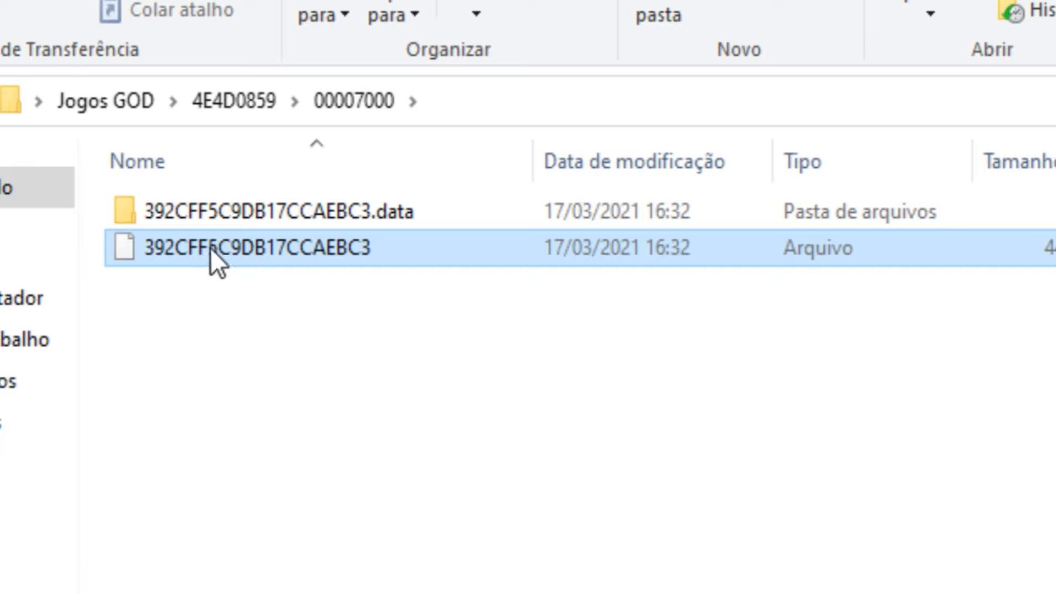
click(282, 219)
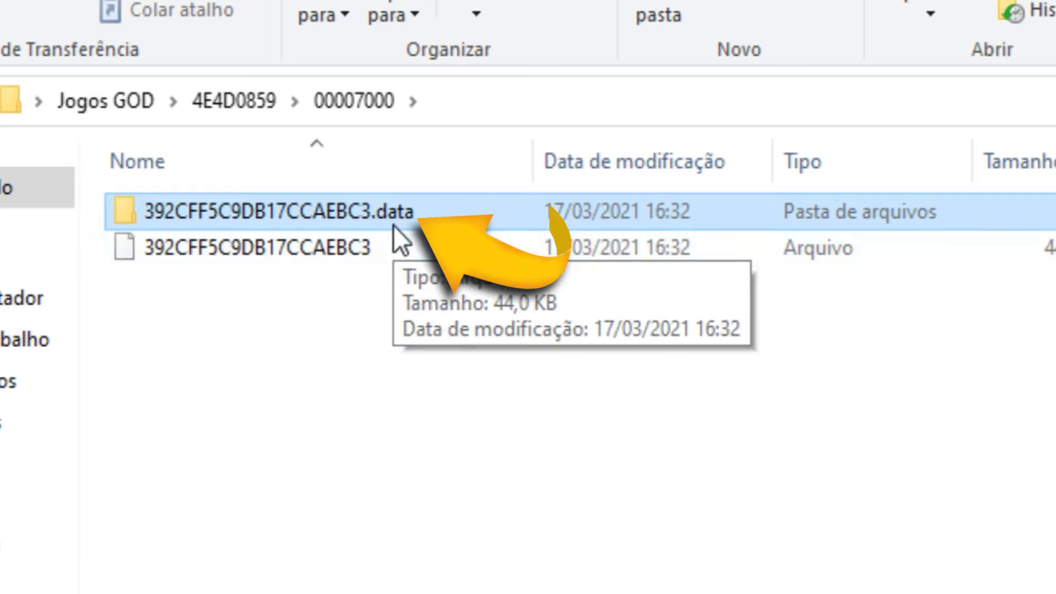
click(223, 254)
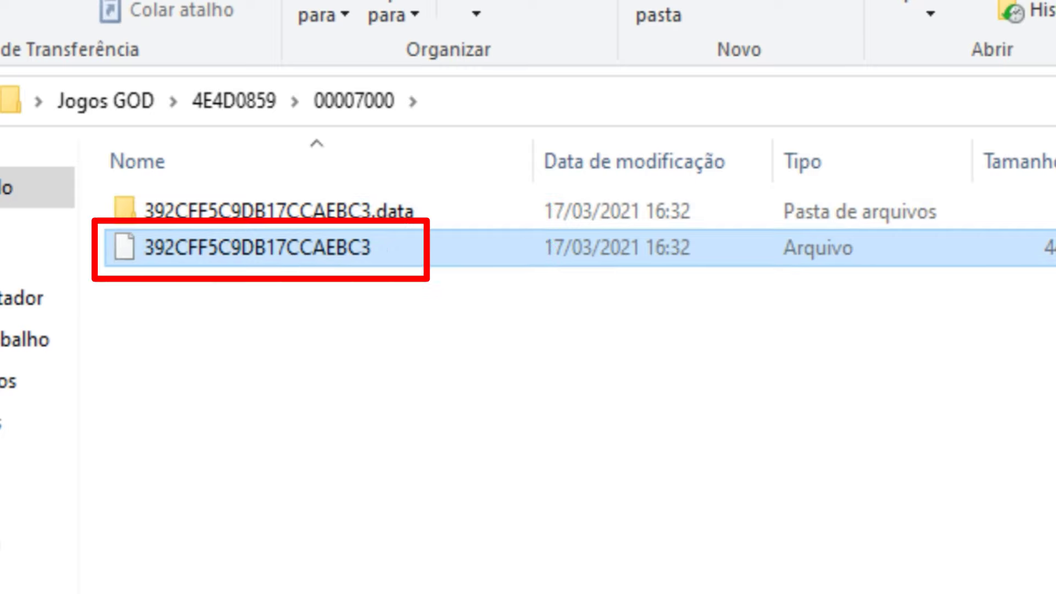
drag(1054, 314, 827, 313)
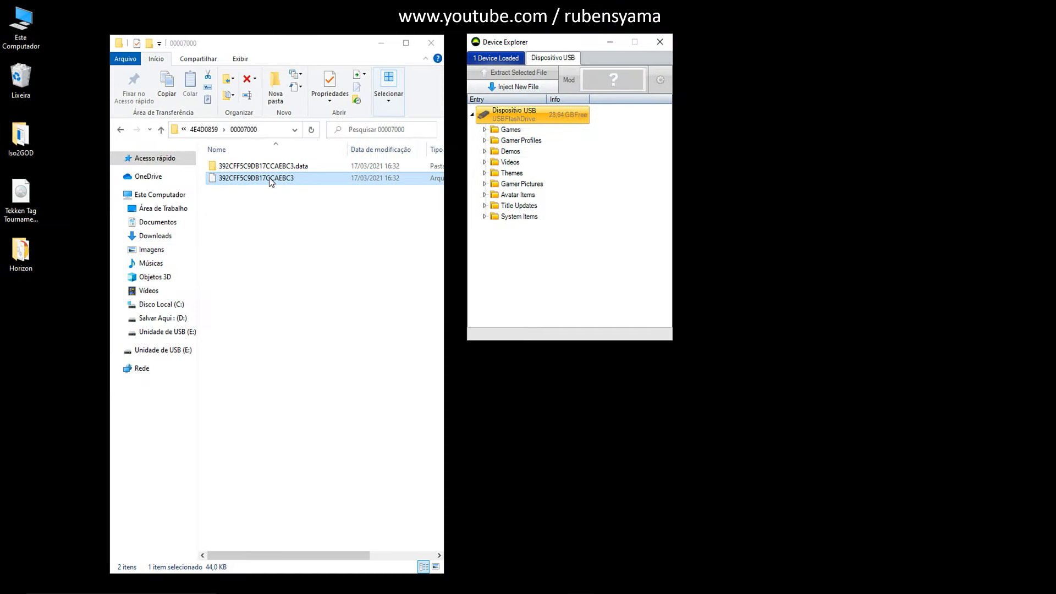
drag(269, 177, 551, 278)
Step: Check the free space on the USB drive (E:) in Este Computador and close the window
click(12, 17)
click(423, 22)
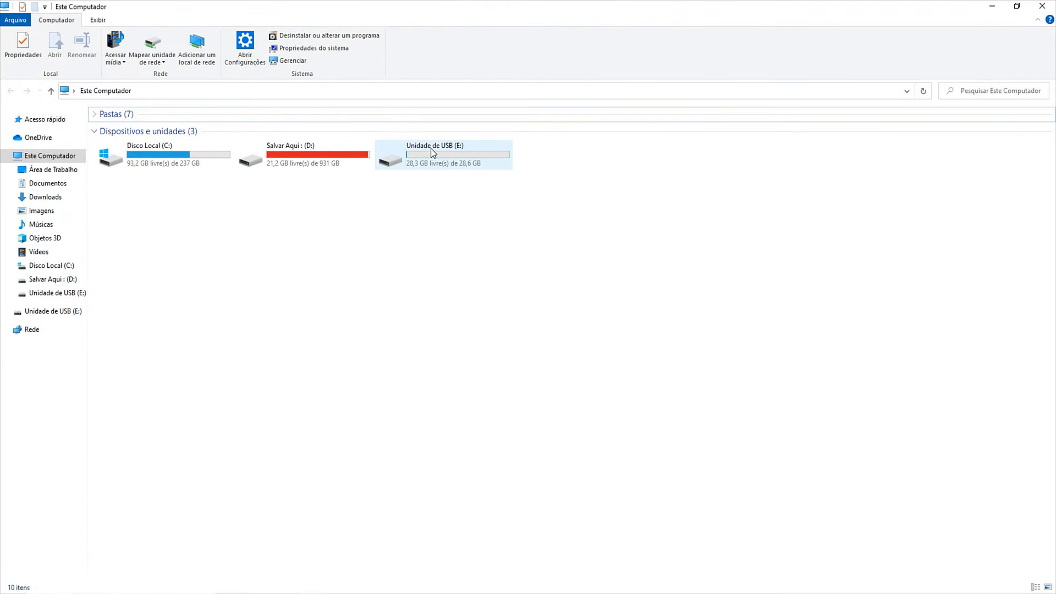
click(424, 159)
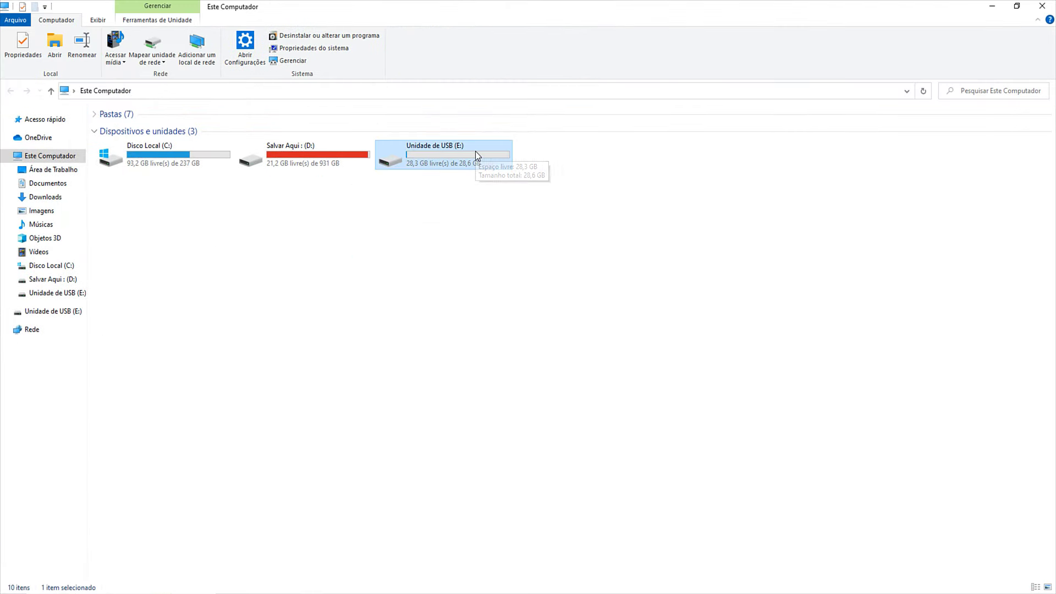
click(1037, 10)
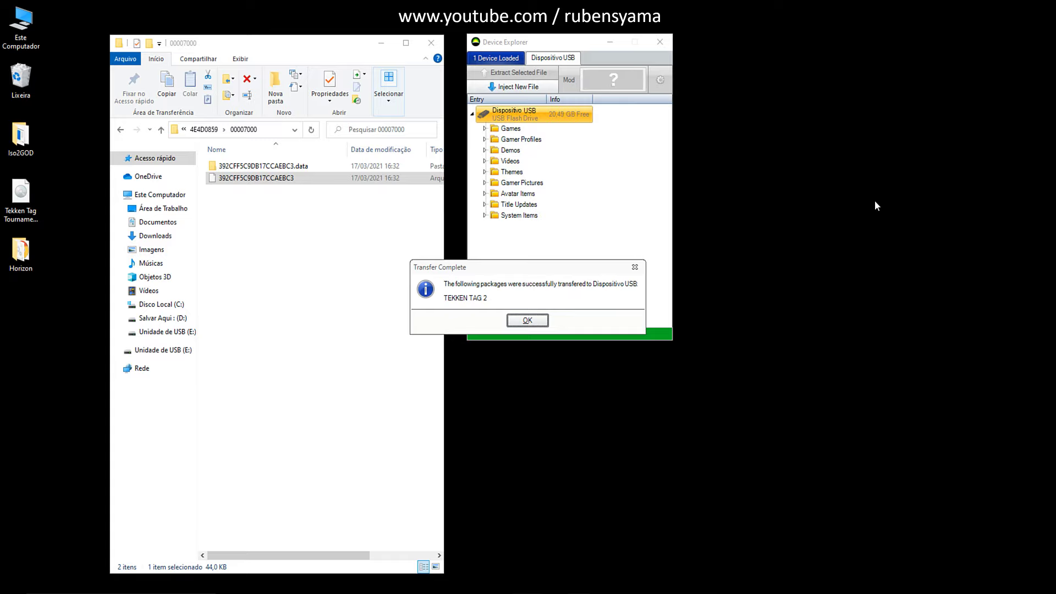
Step: Dismiss the transfer message, close Device Explorer and the 00007000 window, and return the Jogos GOD folder to the desktop icon column
click(528, 321)
click(660, 43)
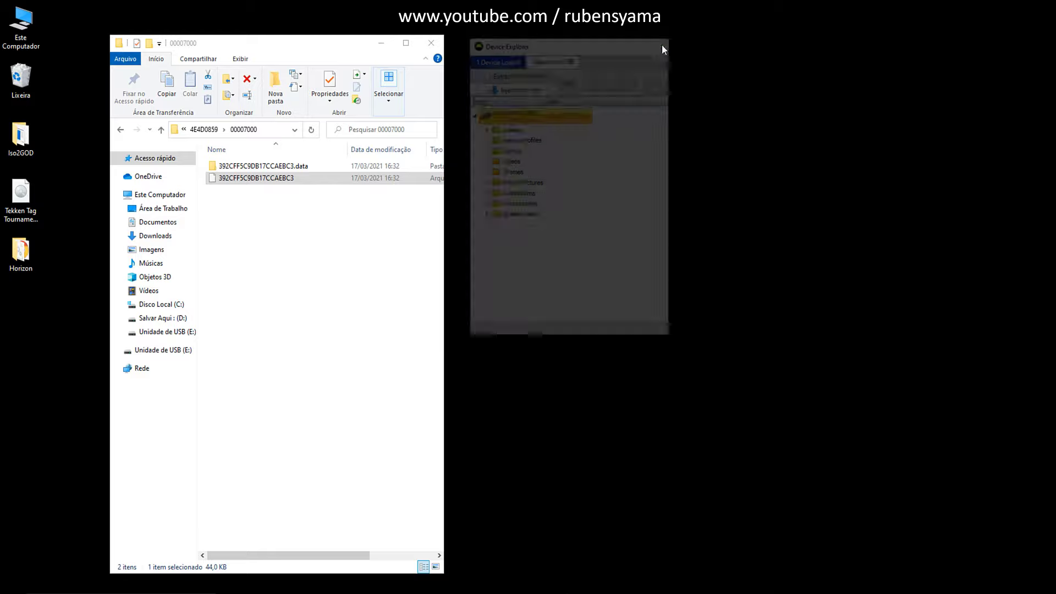
click(430, 43)
drag(188, 136, 22, 307)
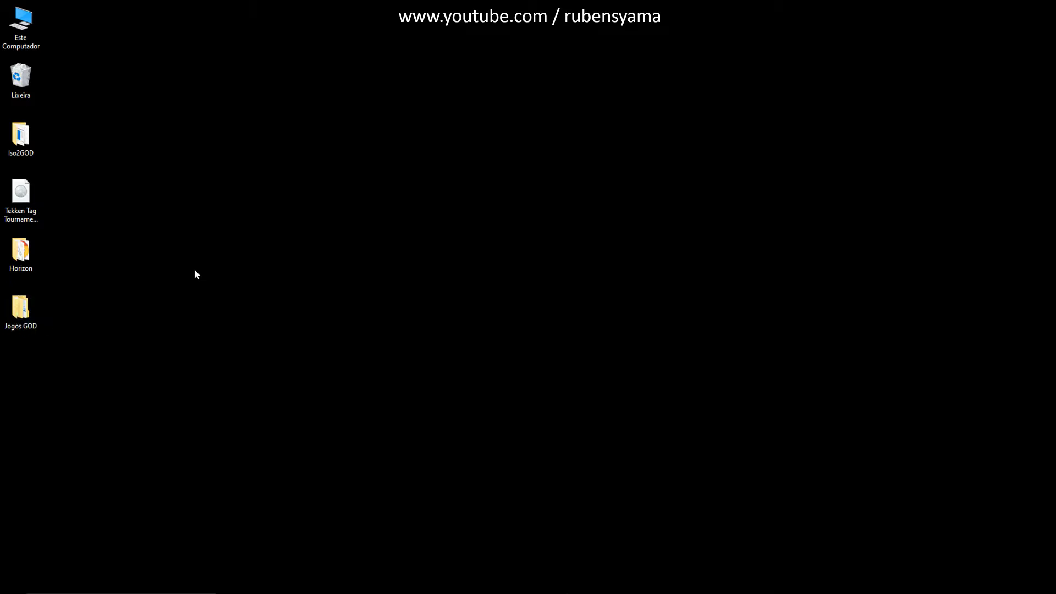
Step: Check the list of connected drives in Este Computador and close the window
double_click(21, 24)
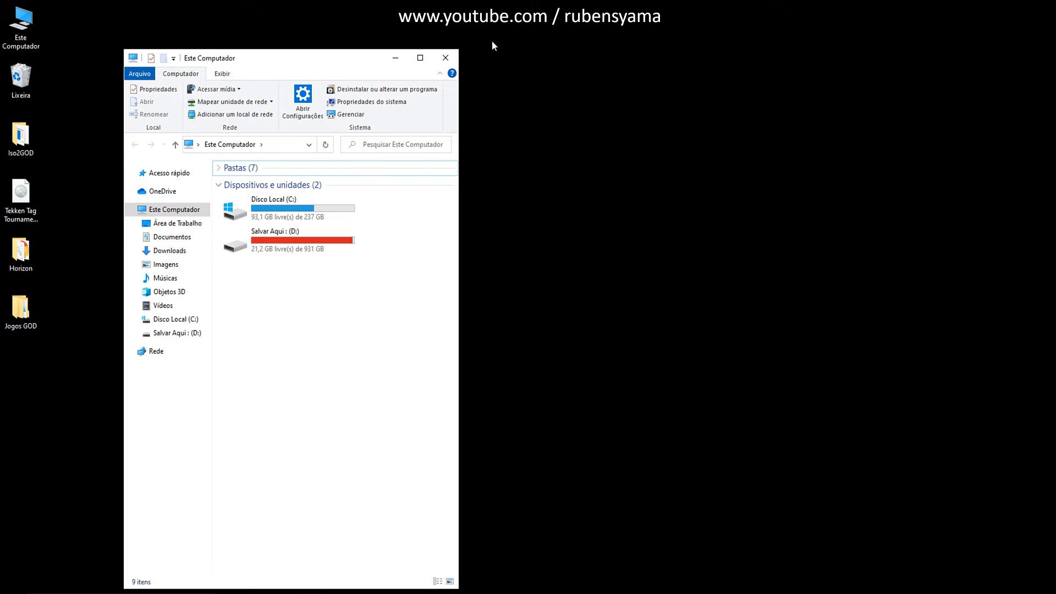
click(445, 57)
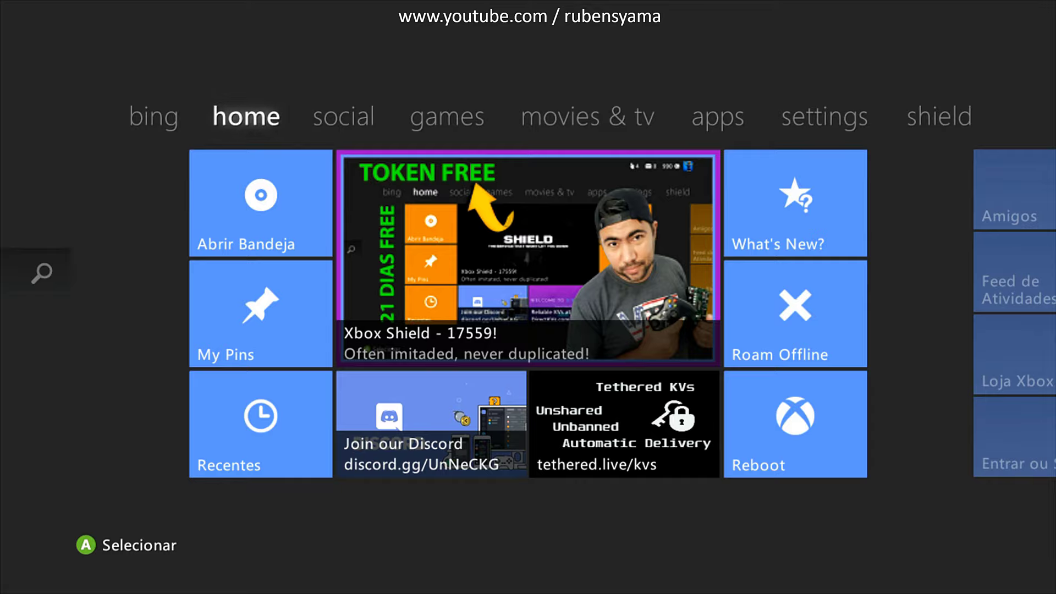
Step: Launch TEKKEN TAG 2 from My Games in the games section of the Xbox dashboard
key(Right)
key(Right)
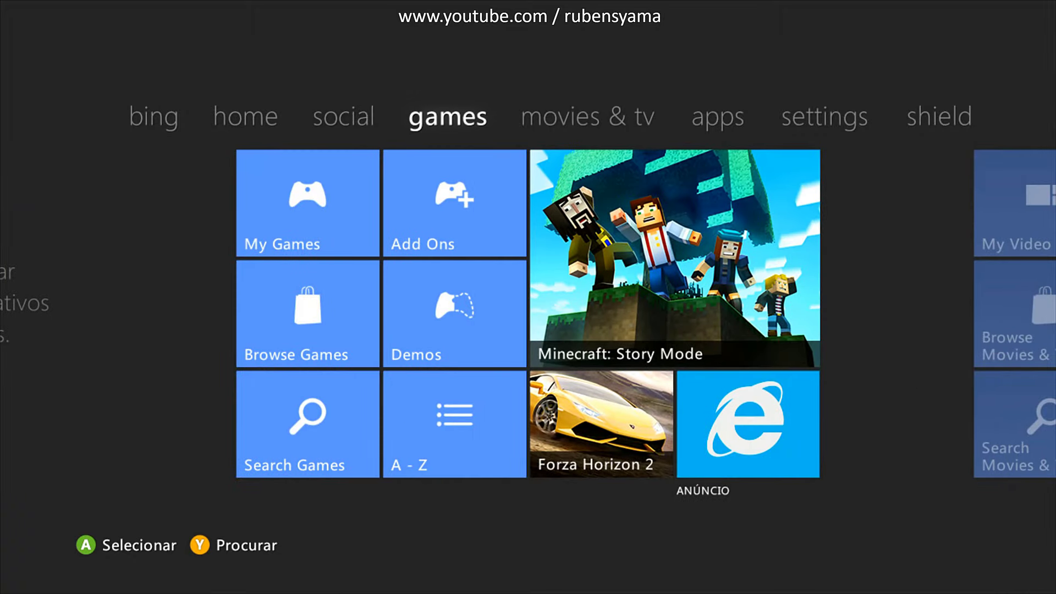
key(Return)
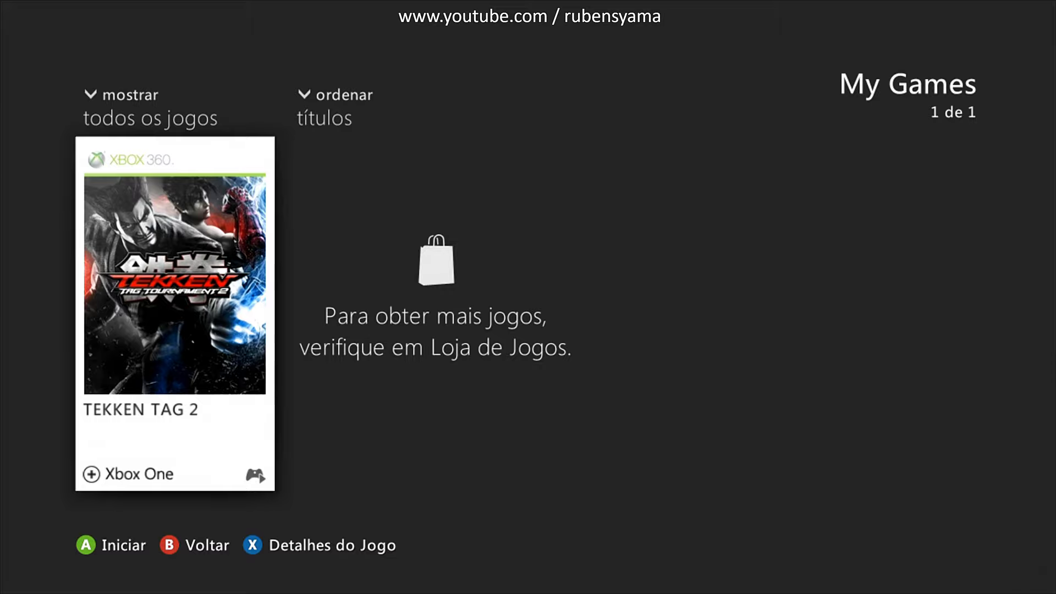
key(Return)
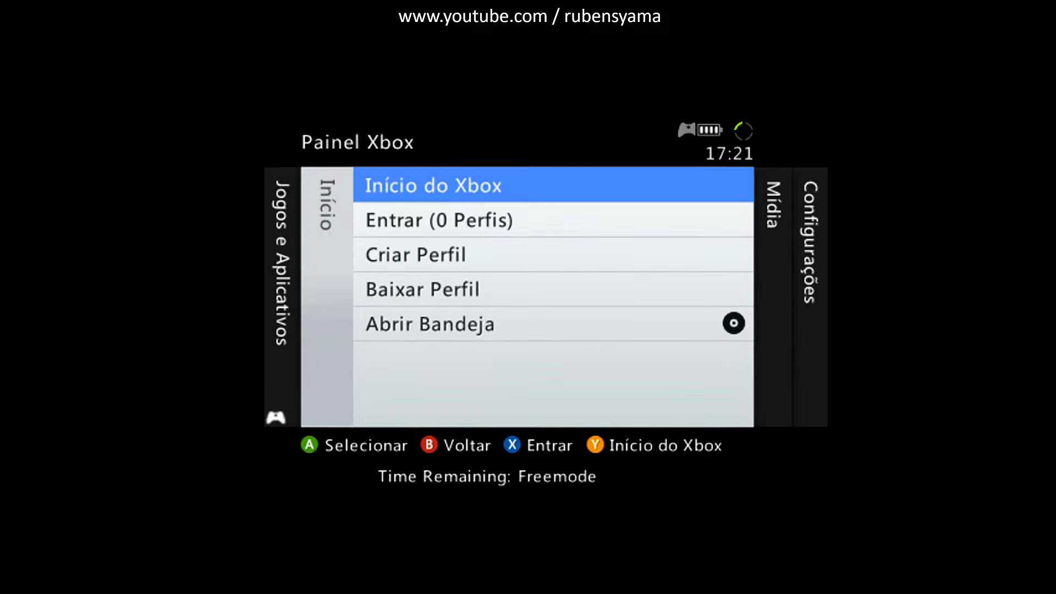
Step: Leave the game for the dashboard through Início do Xbox in the Xbox guide and confirm
key(Return)
key(Up)
key(Return)
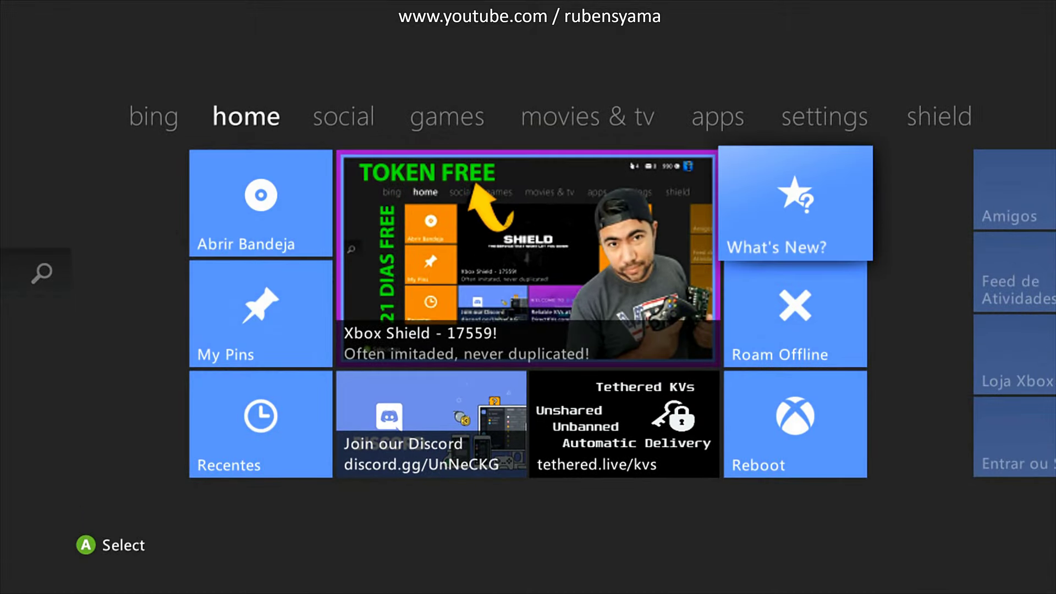
Step: Review the My Games list in the games section and return to the dashboard's home section
key(Right)
key(Right)
key(Right)
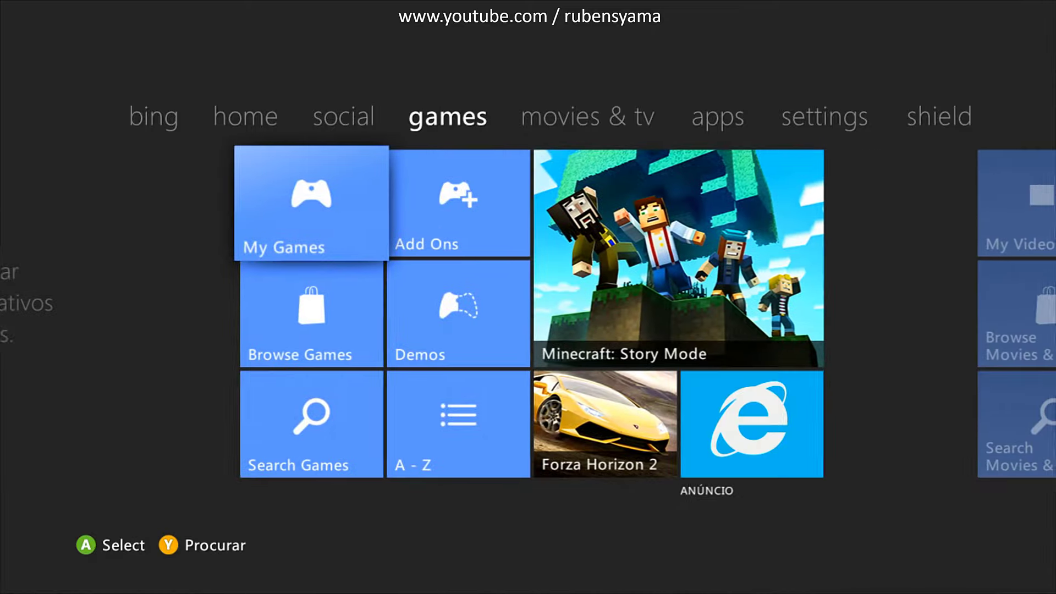
key(Return)
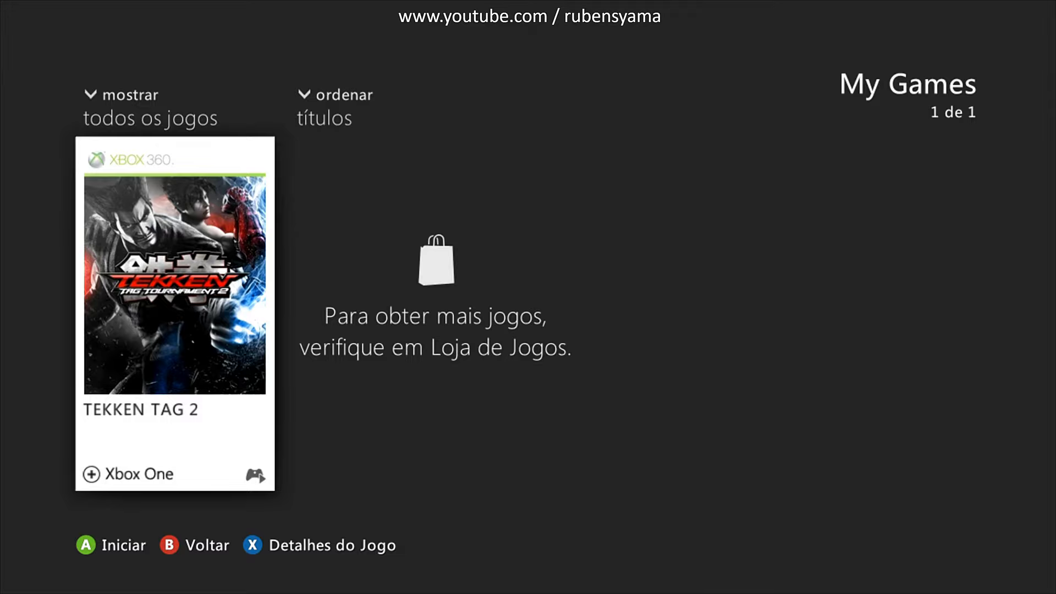
key(Escape)
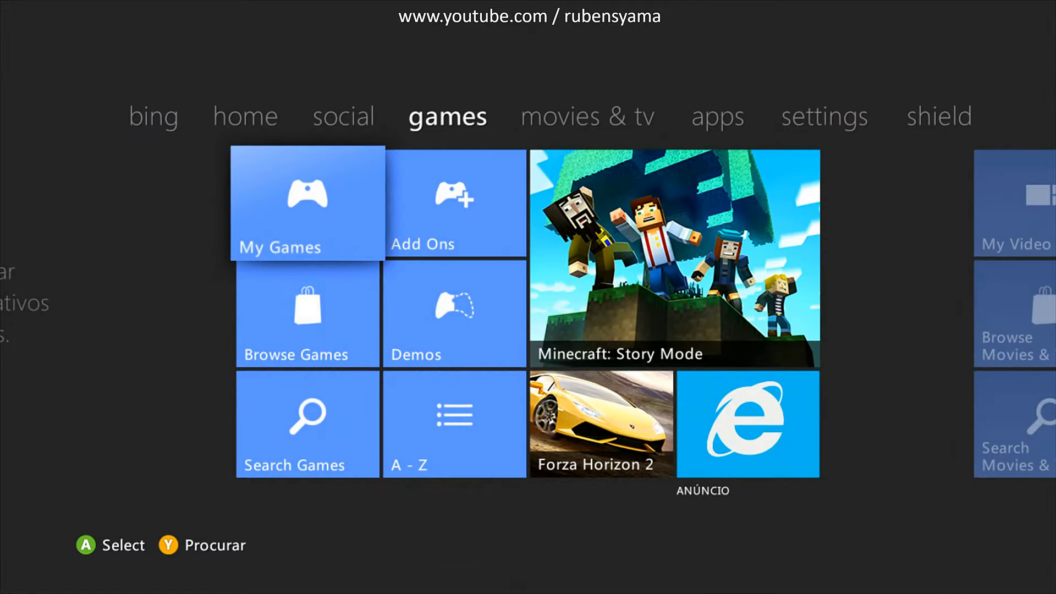
key(Left)
key(Left)
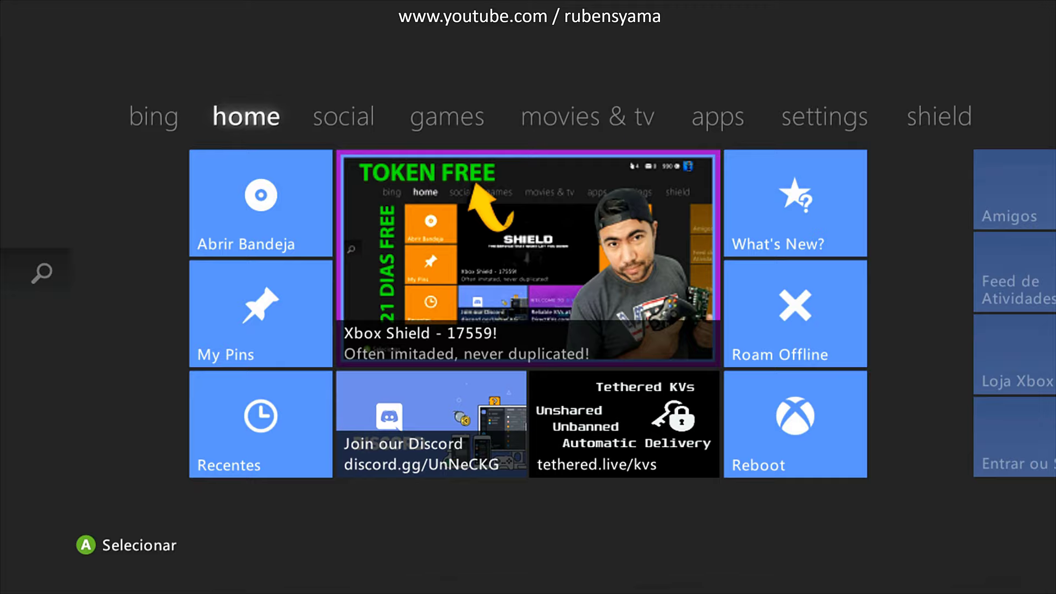
key(Right)
key(Right)
key(Right)
key(Right)
key(Left)
key(Left)
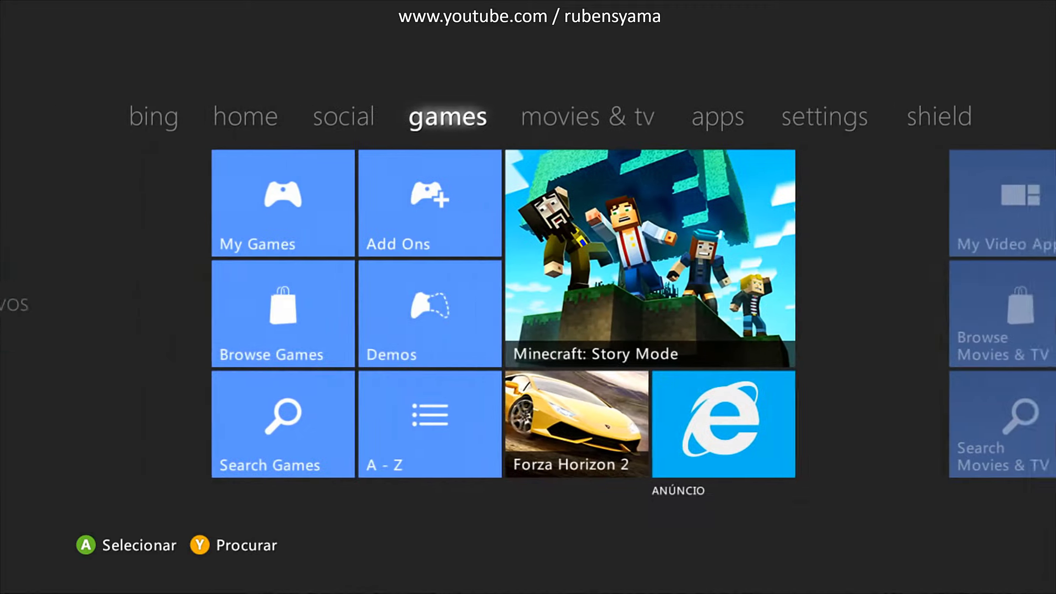
key(Left)
key(Right)
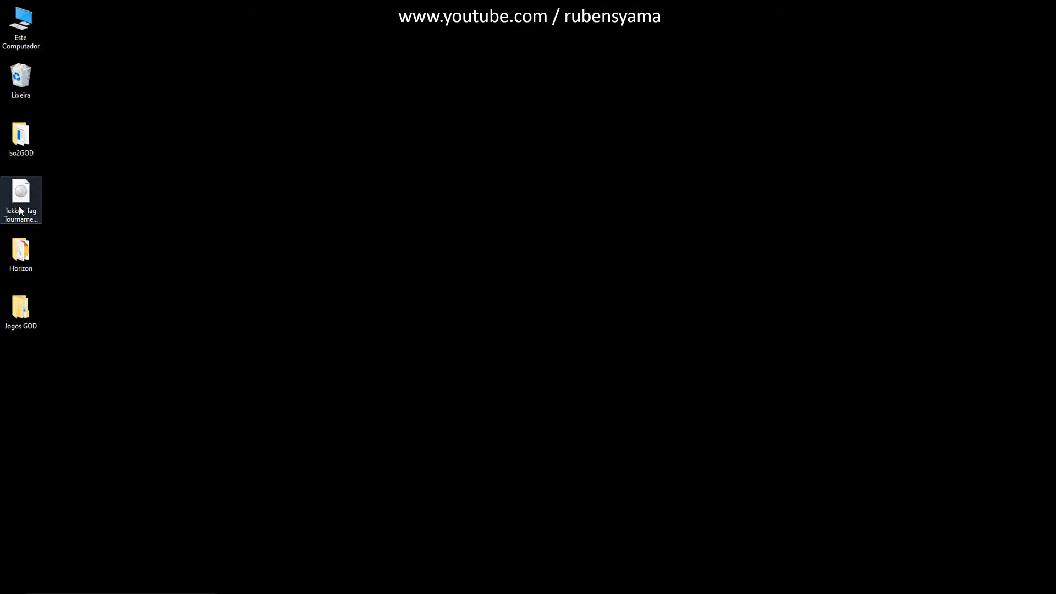
Step: Place the Tekken Tag Tournament 2 file and the Jogos GOD folder side by side on the desktop, away from the icon column
drag(21, 210, 272, 210)
drag(211, 143, 406, 299)
click(195, 347)
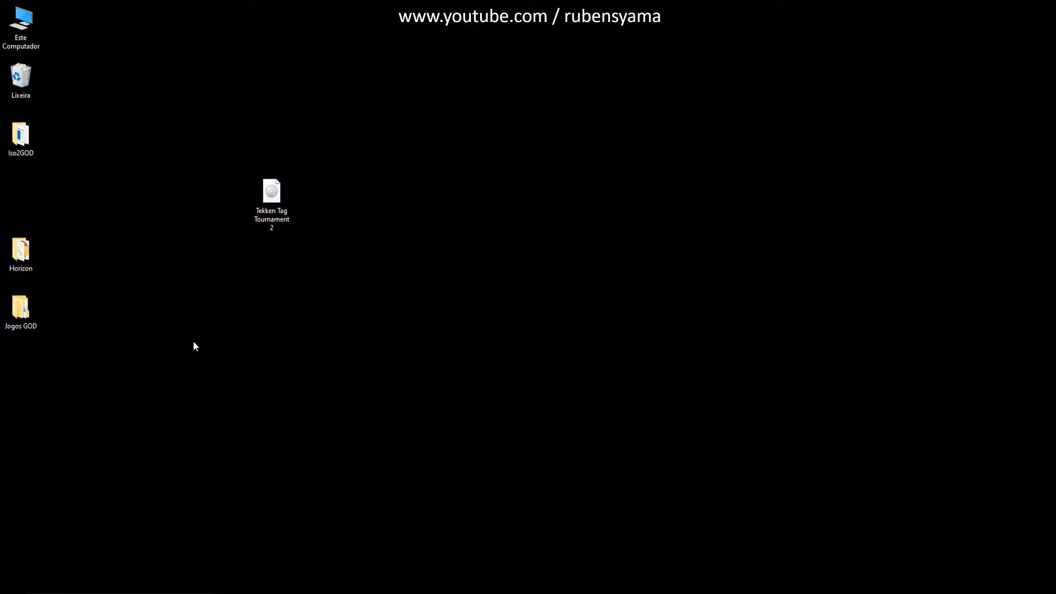
drag(21, 308, 397, 194)
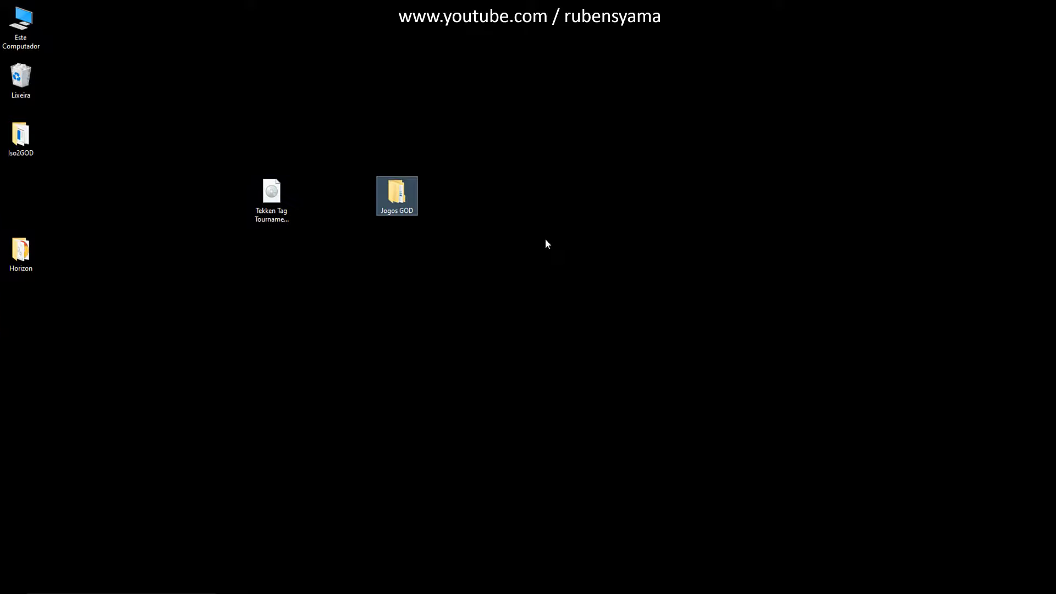
Step: Place the Horizon folder on the desktop beside the Jogos GOD folder and highlight the two folders together
drag(33, 255, 483, 198)
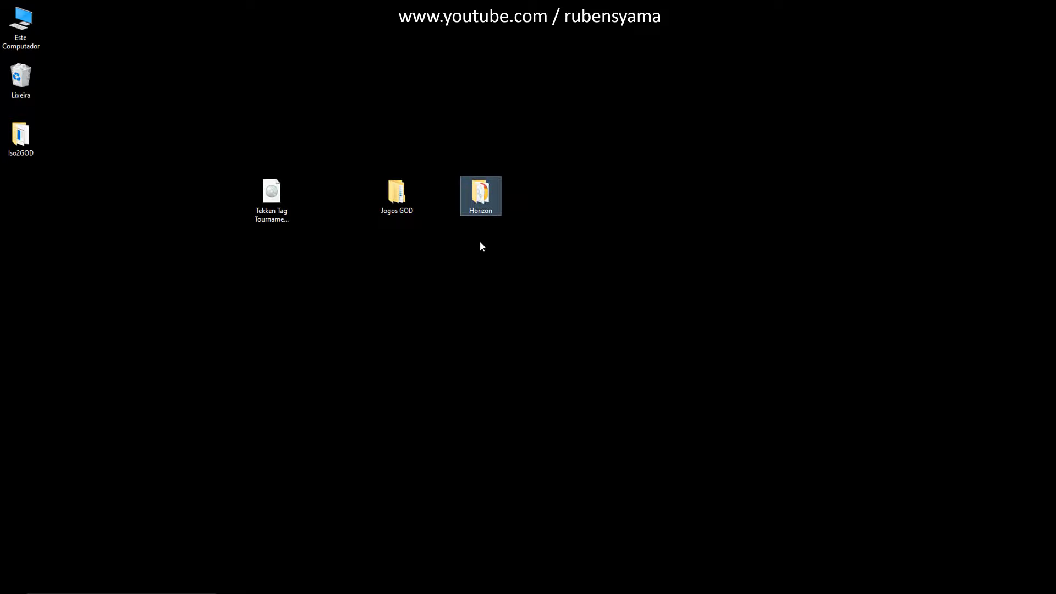
click(483, 246)
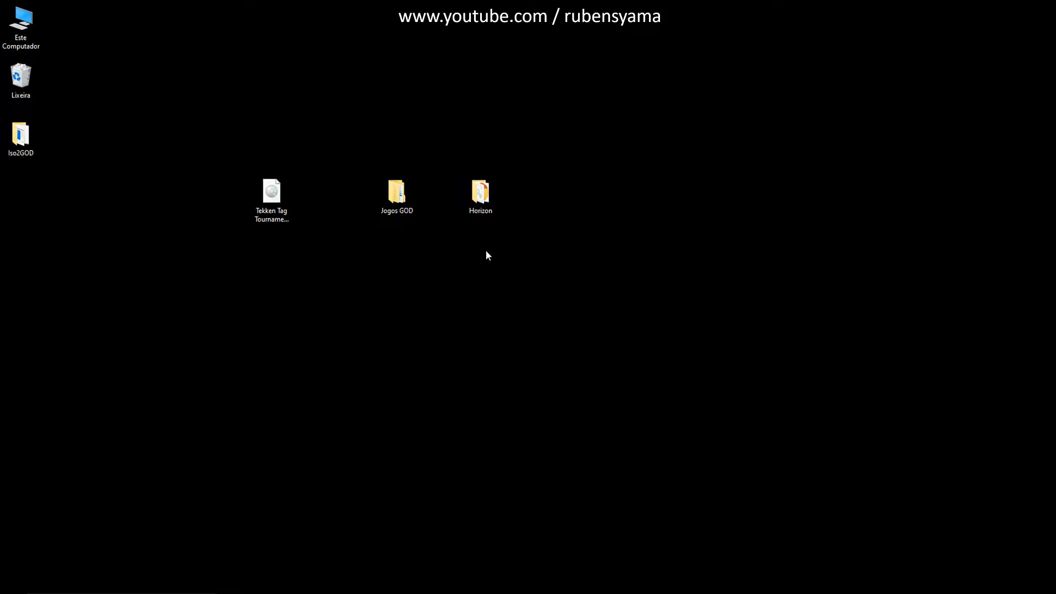
drag(531, 162, 367, 244)
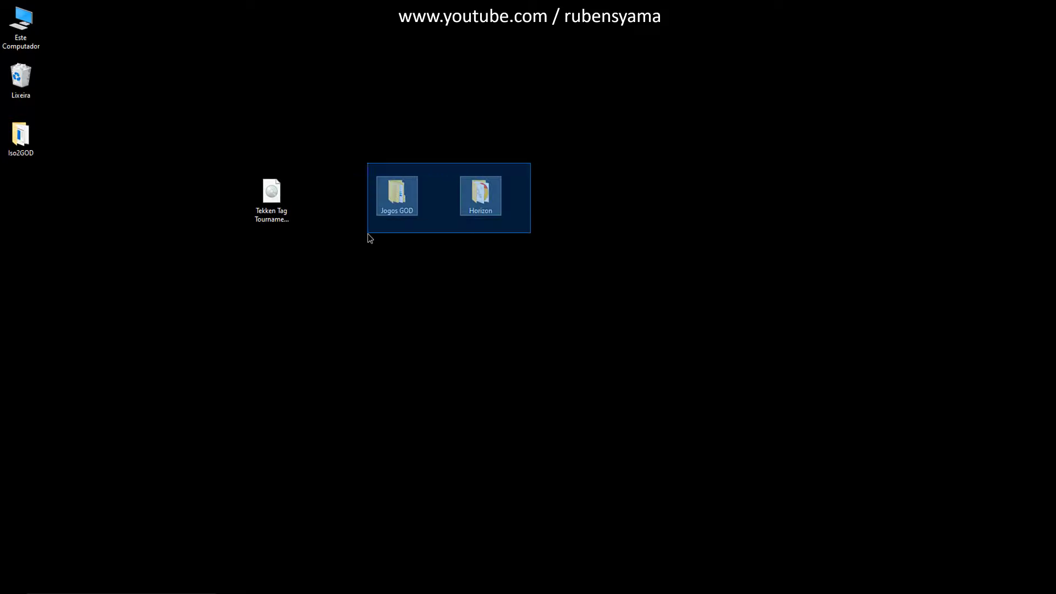
click(330, 220)
Step: Move the Tekken Tag Tournament 2 file farther from the folders and place the Iso2GOD folder between it and Jogos GOD
drag(290, 188, 165, 188)
drag(117, 143, 164, 244)
click(219, 238)
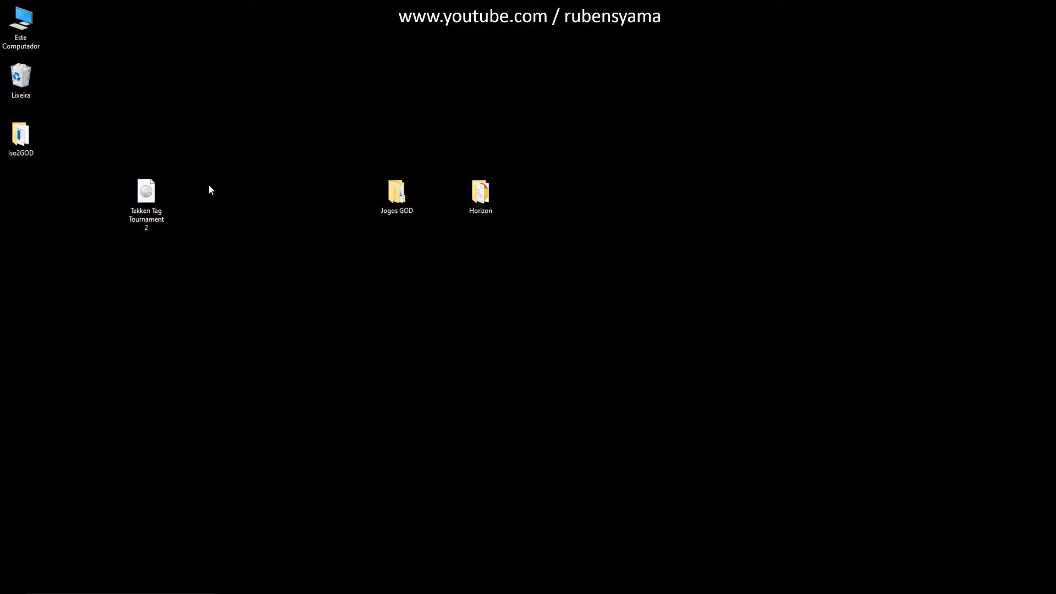
drag(33, 135, 364, 189)
drag(302, 154, 600, 265)
click(487, 313)
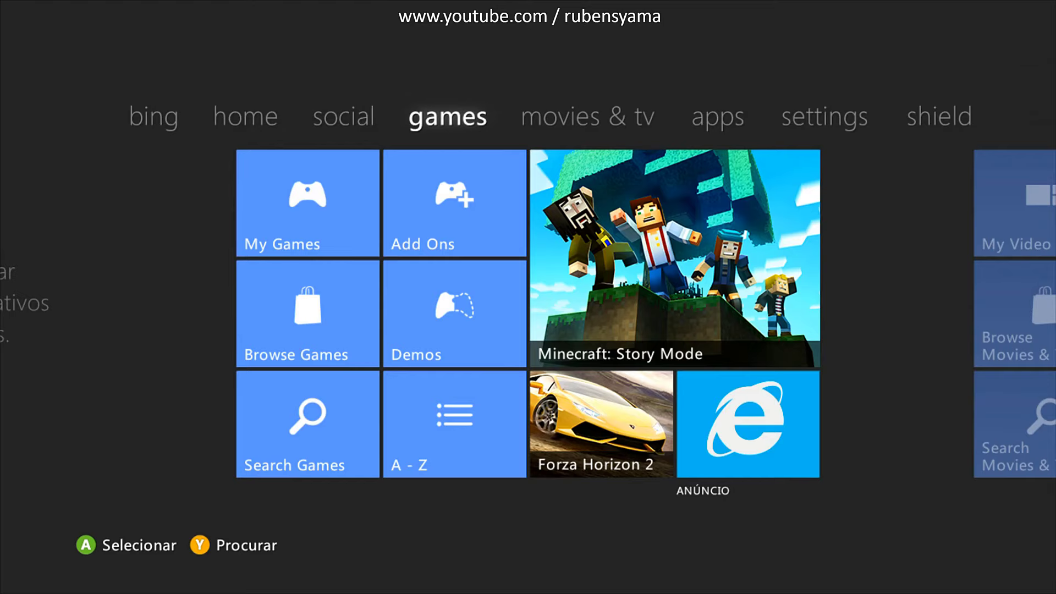
Step: Check the My Games list on the Xbox dashboard and return to the games section
key(Return)
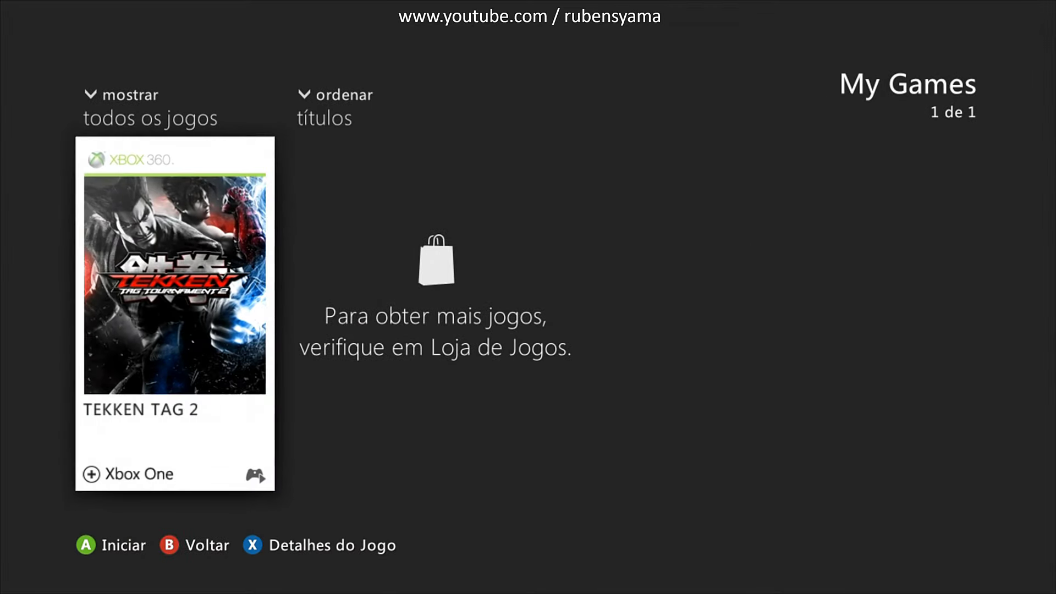
key(Escape)
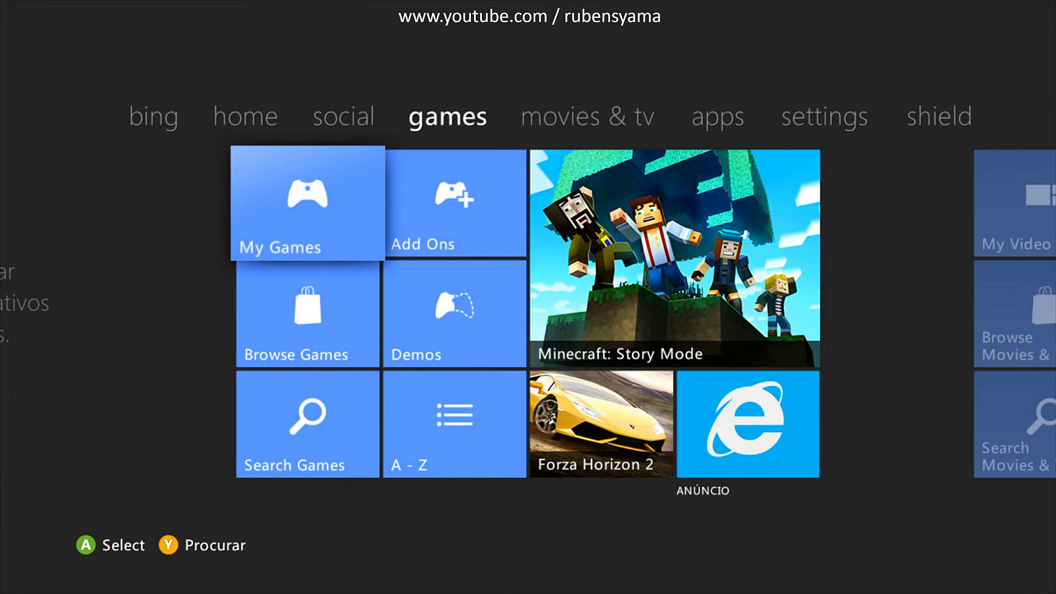
Step: Open the storage device list through Sistema and Armazenamento in the dashboard's settings section
key(Right)
key(Page_Down)
key(Page_Down)
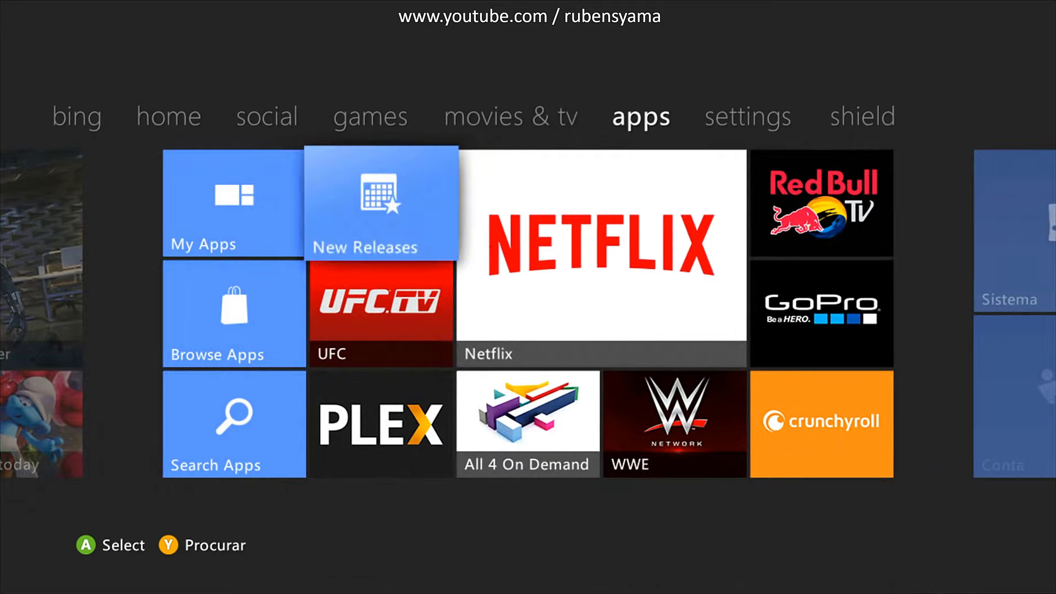
key(Right)
key(Page_Down)
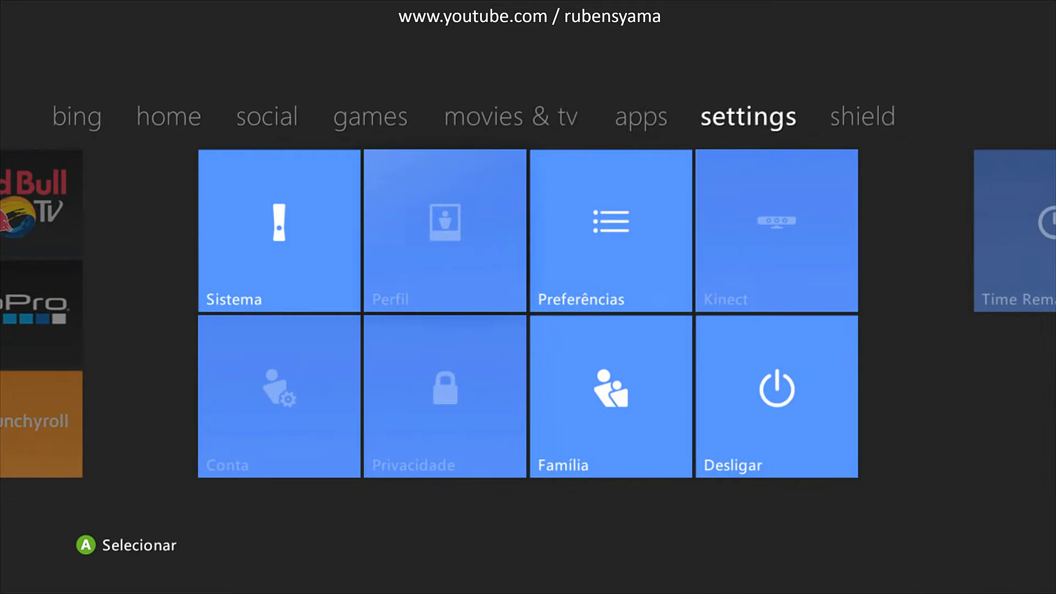
key(Return)
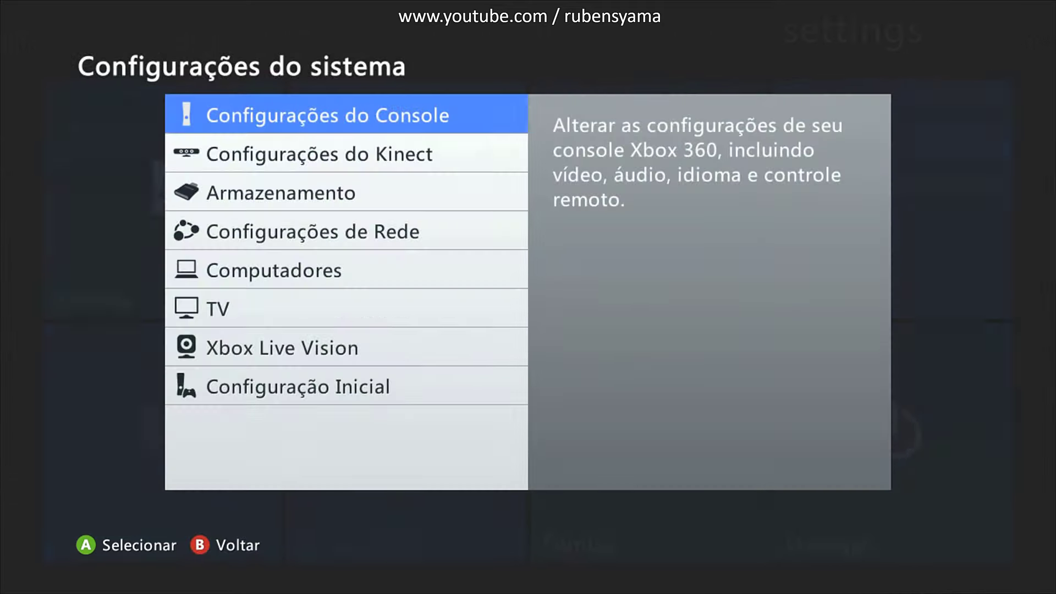
key(Down)
key(Down)
key(Return)
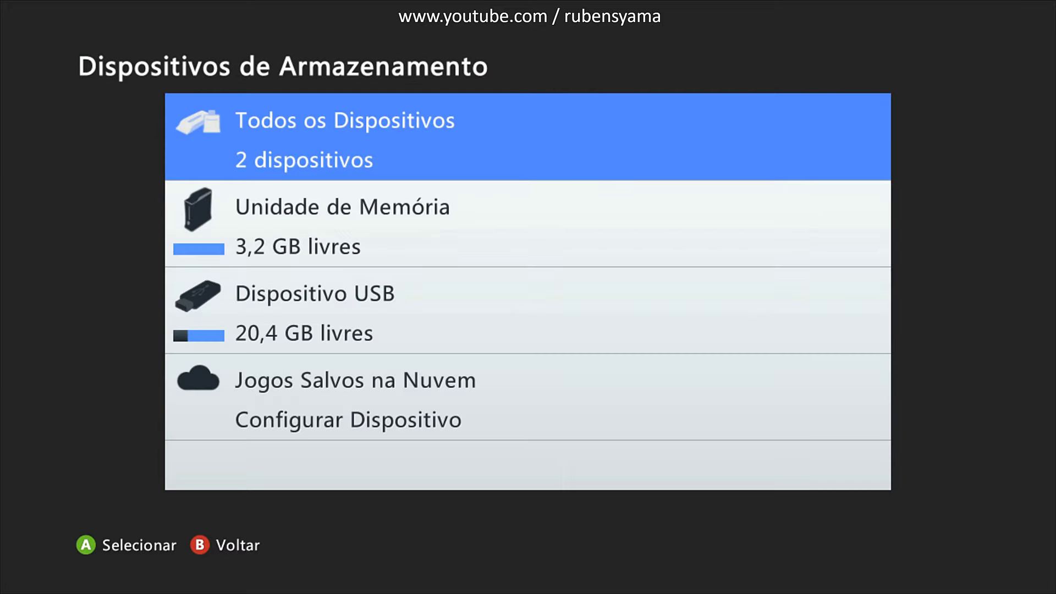
Step: Set up a Transferir Conteúdo operation from Dispositivo USB to Unidade de Memória, going as far as the Iniciar option
key(Down)
key(Down)
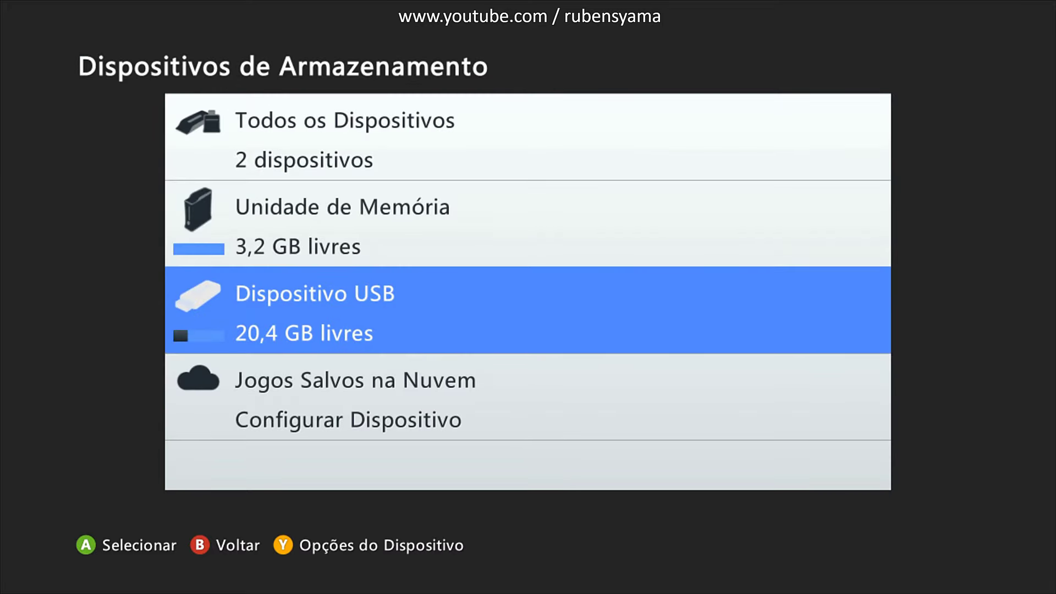
key(y)
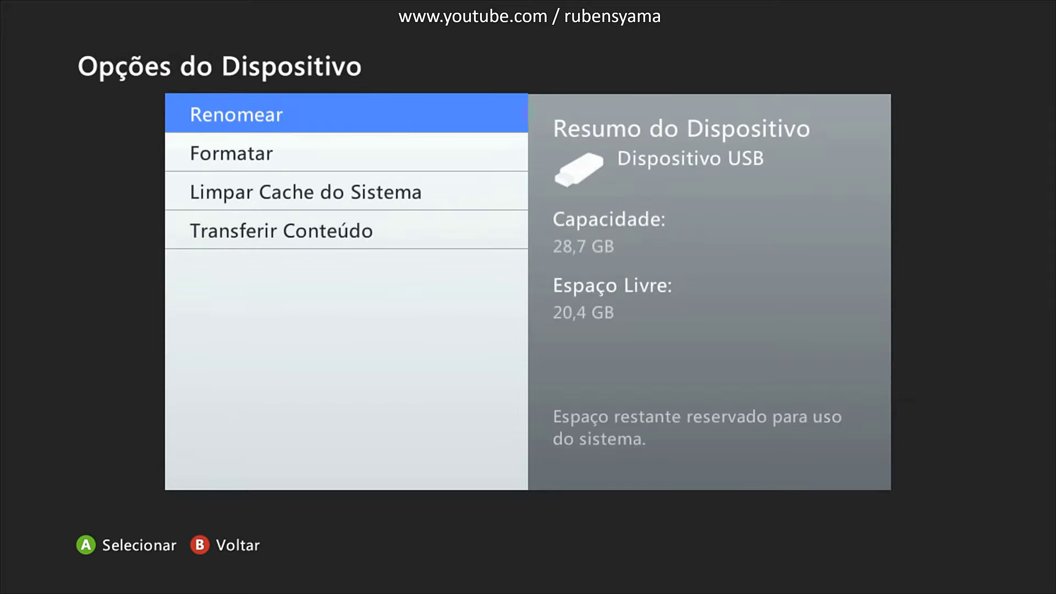
key(Down)
key(Down)
key(Down)
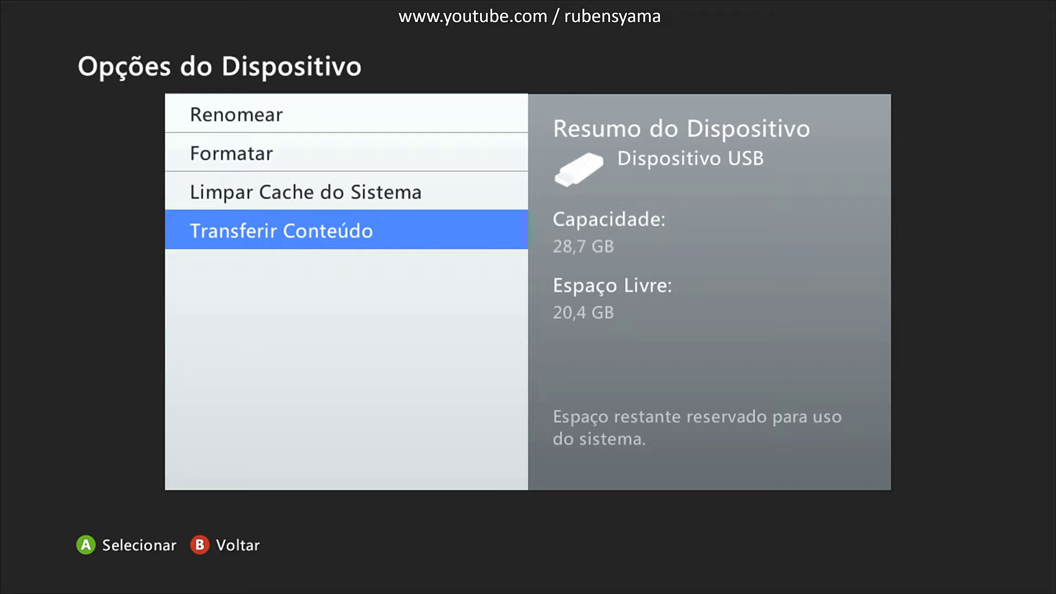
key(Return)
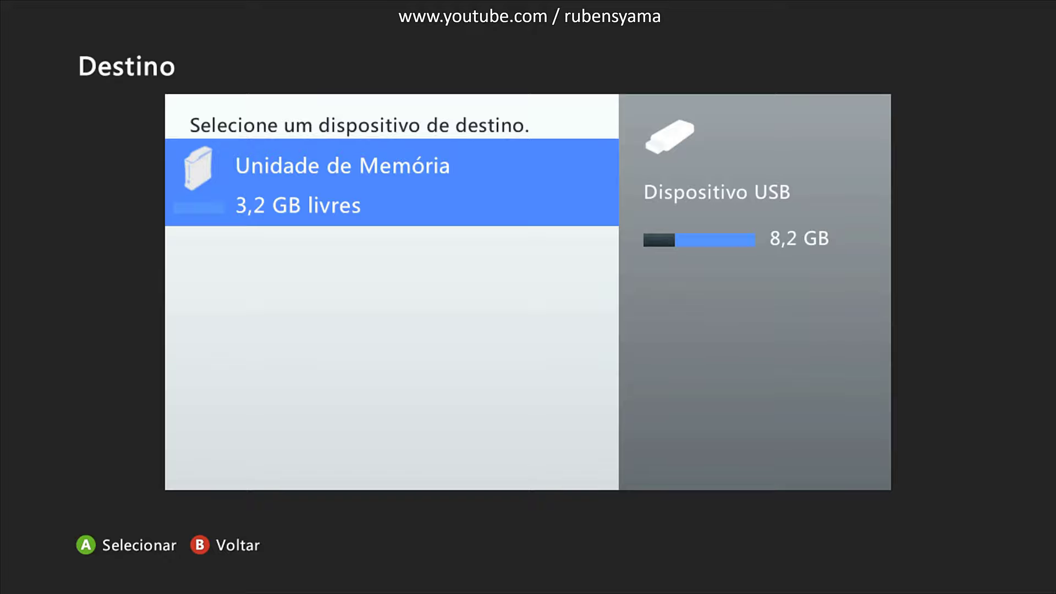
key(Return)
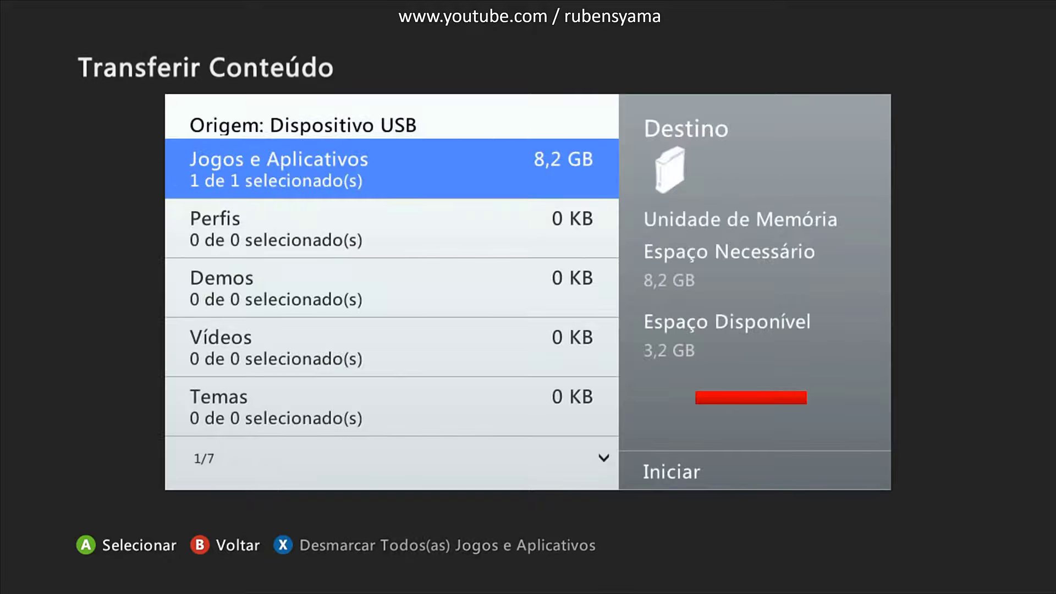
key(Right)
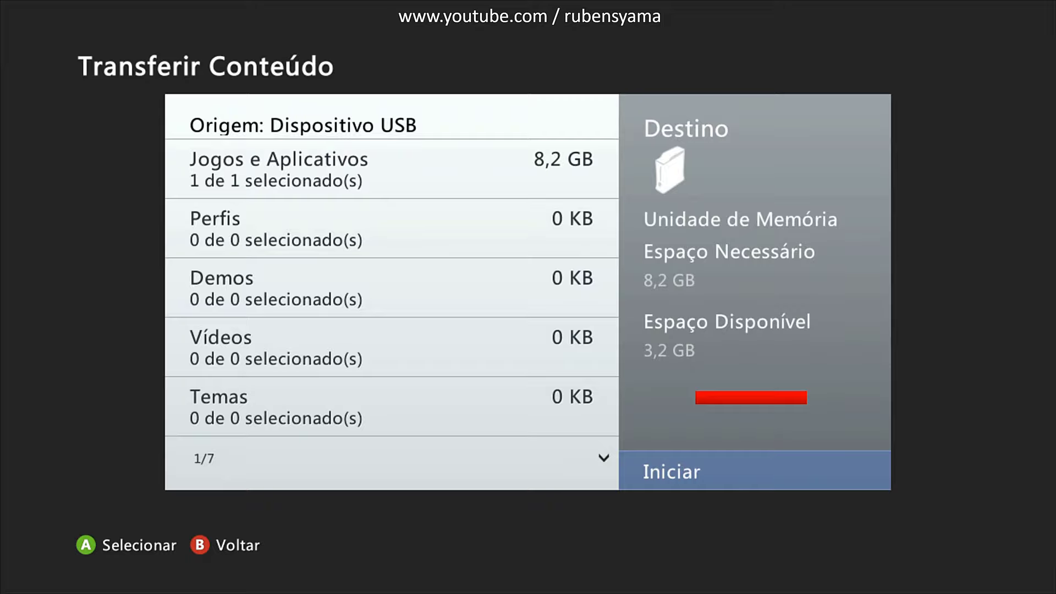
Step: Leave the content transfer without starting it, exit the system settings and return to the games section
key(Escape)
key(Escape)
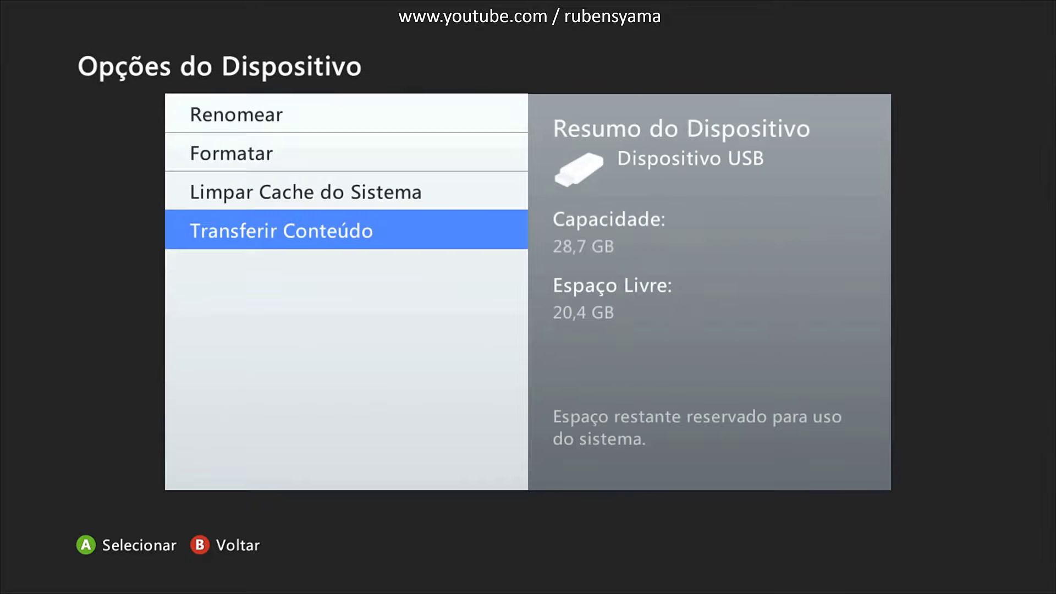
key(Escape)
key(Escape)
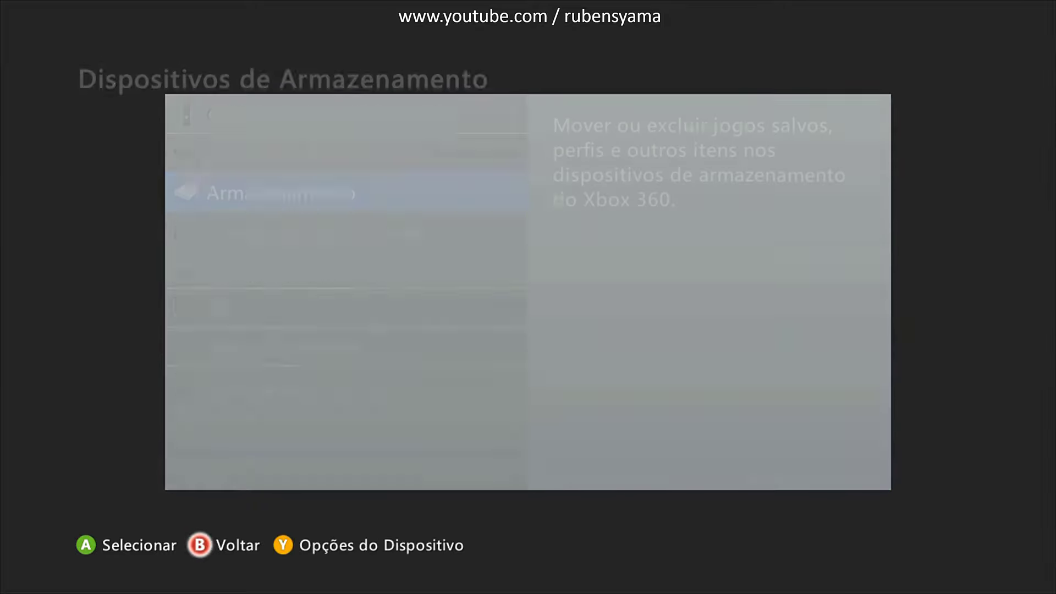
key(Escape)
key(Left)
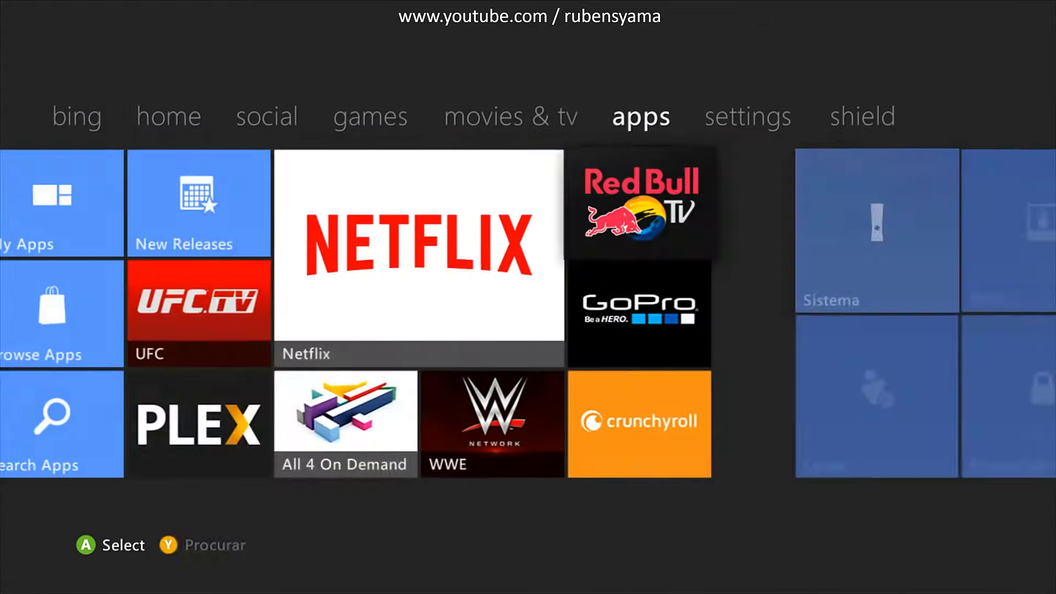
key(Left)
key(Left)
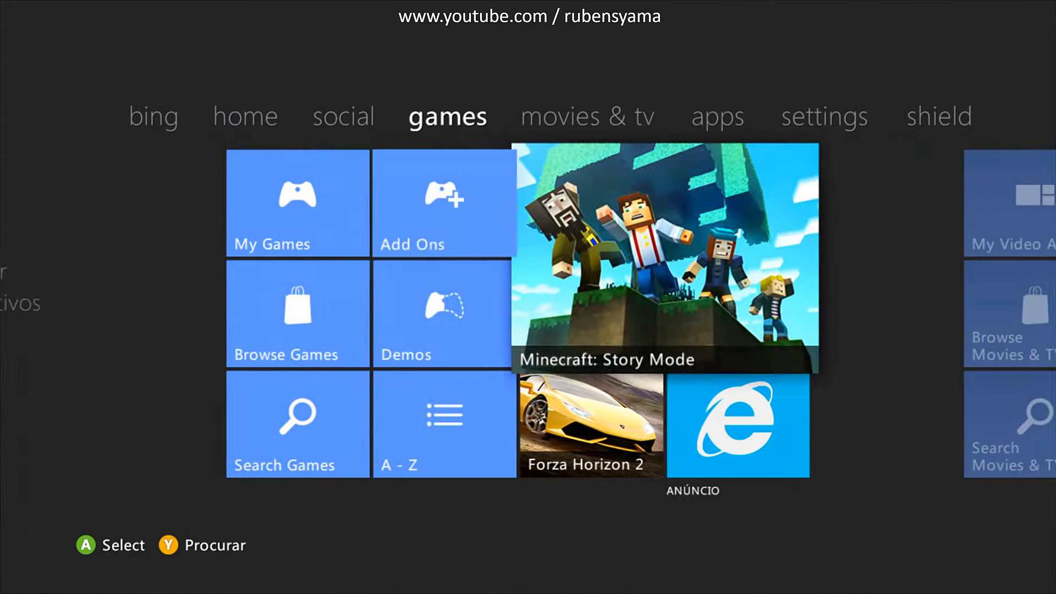
Step: Review the games available under My Games again and go back to the dashboard's home section
key(Left)
key(Right)
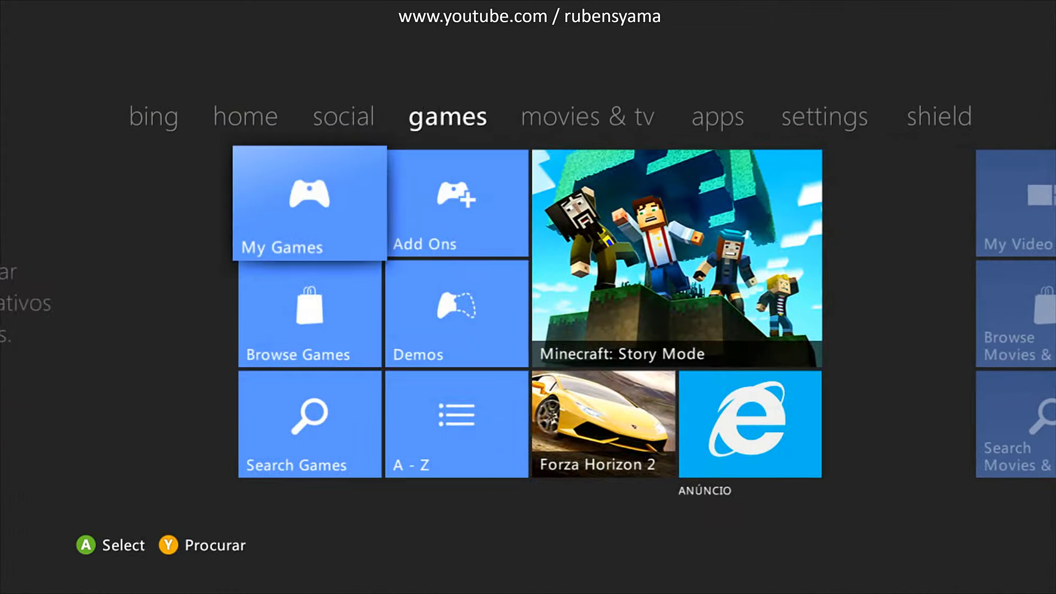
key(Return)
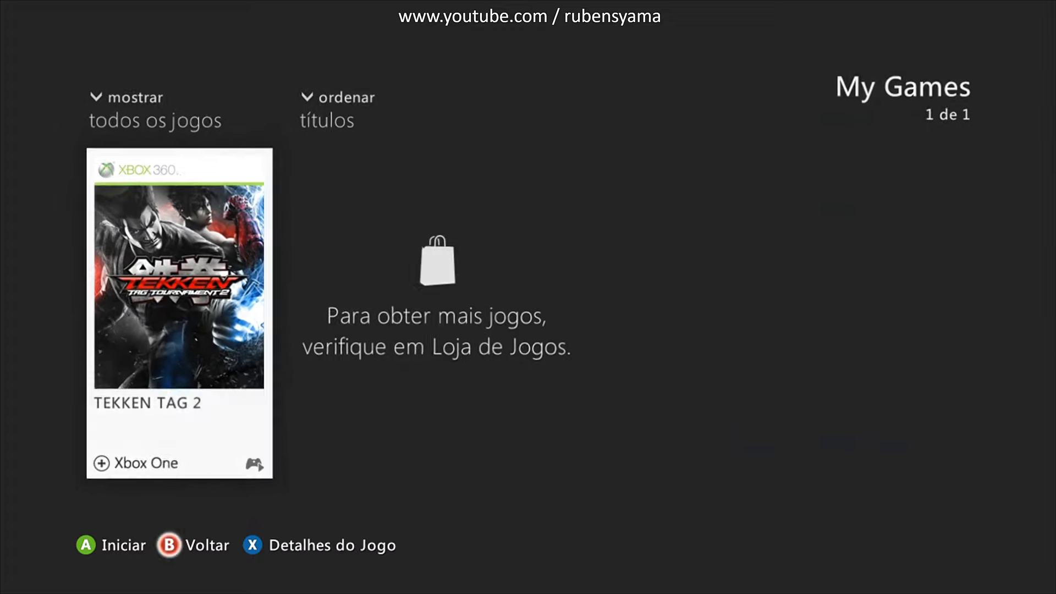
key(Escape)
key(Left)
key(Left)
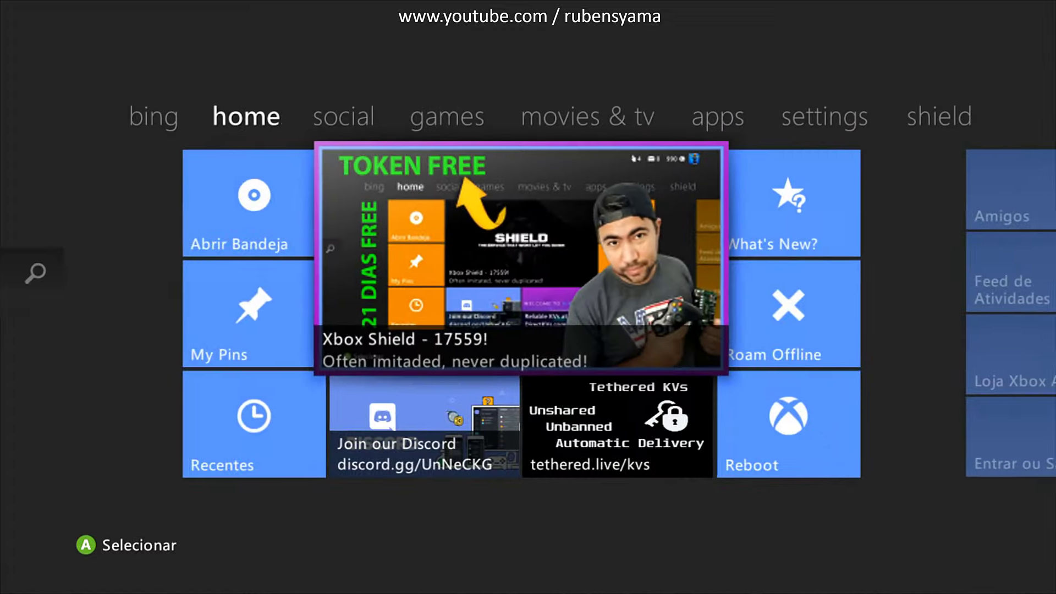